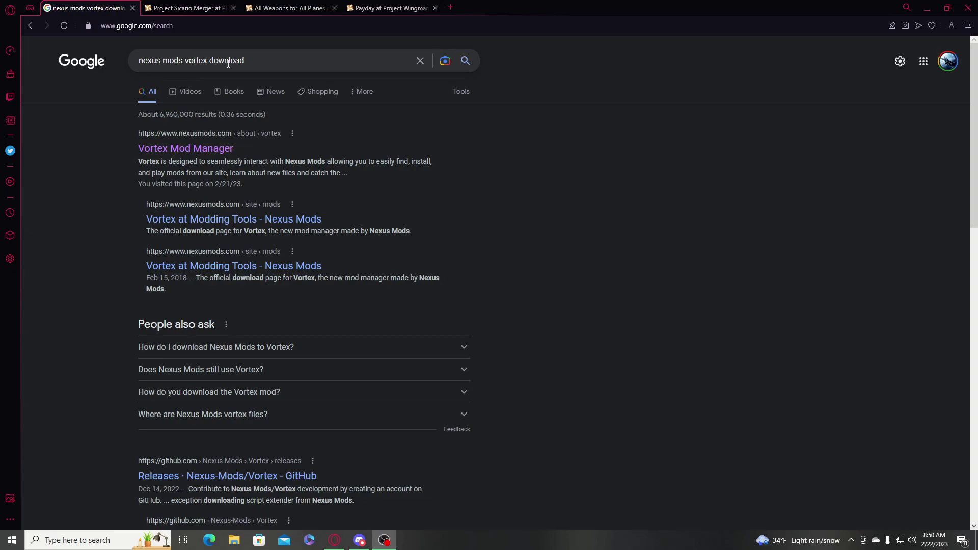
Open the nexusmods.com Vortex Mod Manager result for 'nexus mods vortex download'.
{"action": "left_click", "coordinate": [210, 149]}
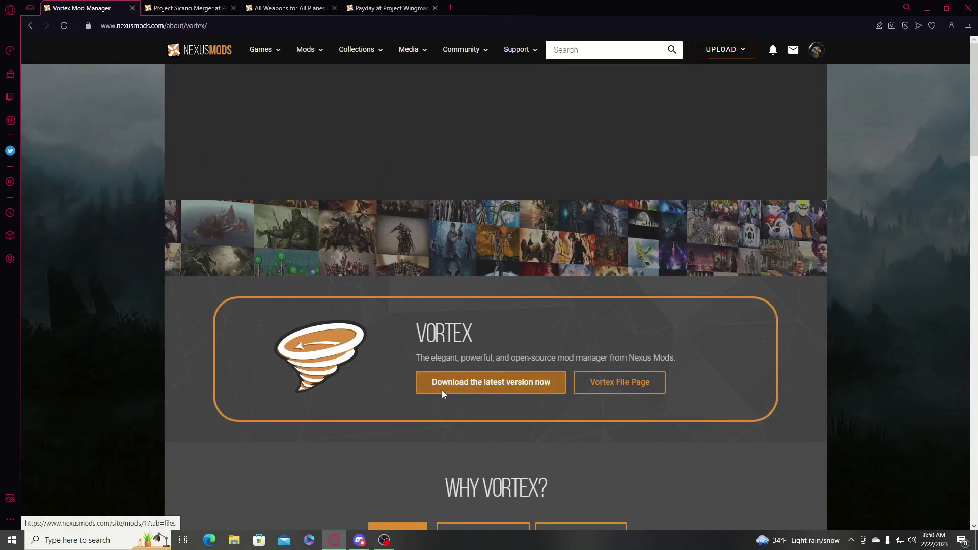
Save Vortex-1-1-7-8-1675857943.exe to Downloads using the free slow manual download.
{"action": "left_click", "coordinate": [444, 382]}
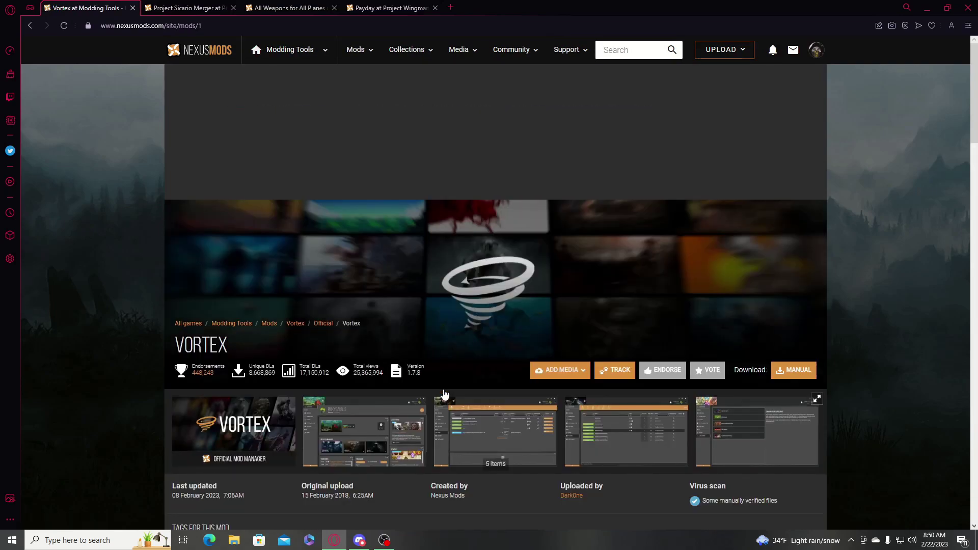
{"action": "scroll", "coordinate": [444, 392], "scroll_direction": "down", "scroll_amount": 5}
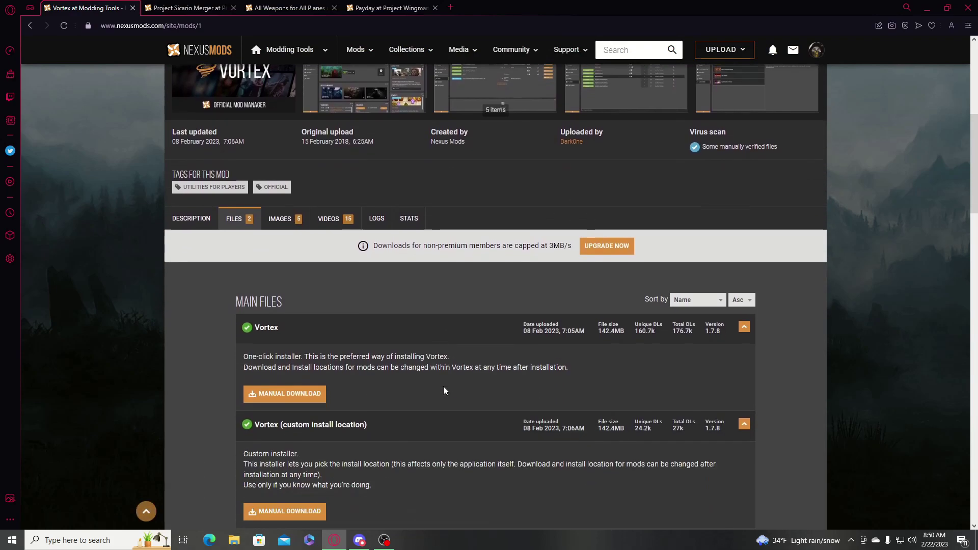
{"action": "scroll", "coordinate": [444, 390], "scroll_direction": "down", "scroll_amount": 1}
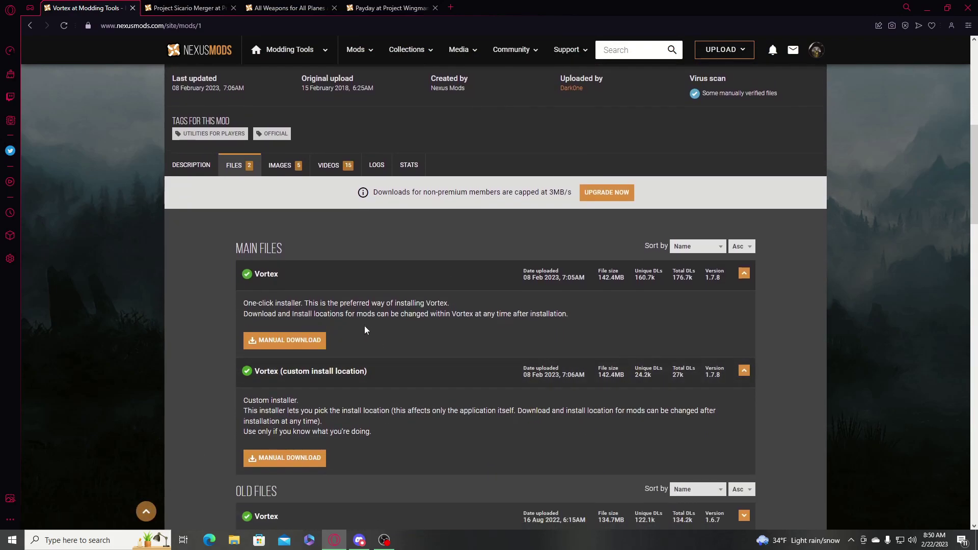
{"action": "left_click", "coordinate": [312, 339]}
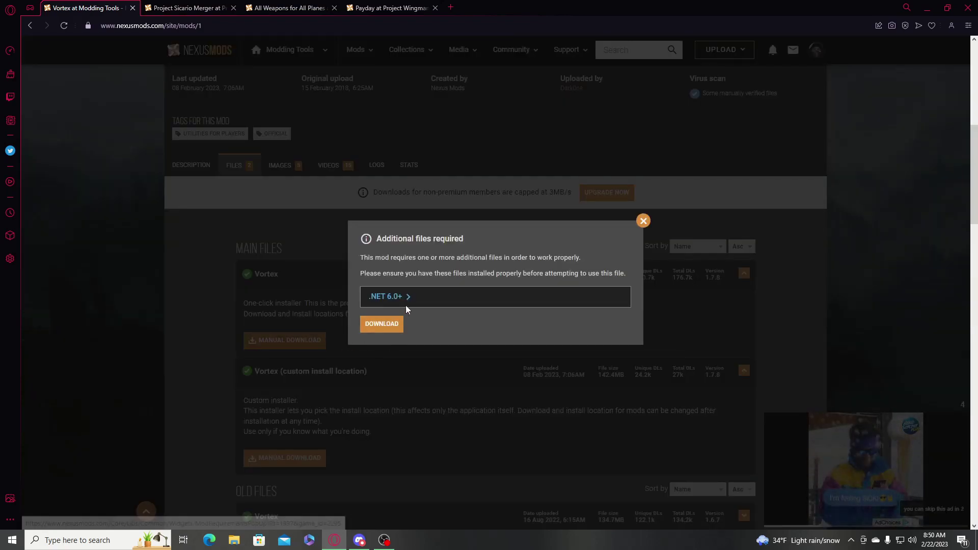
{"action": "left_click", "coordinate": [389, 329]}
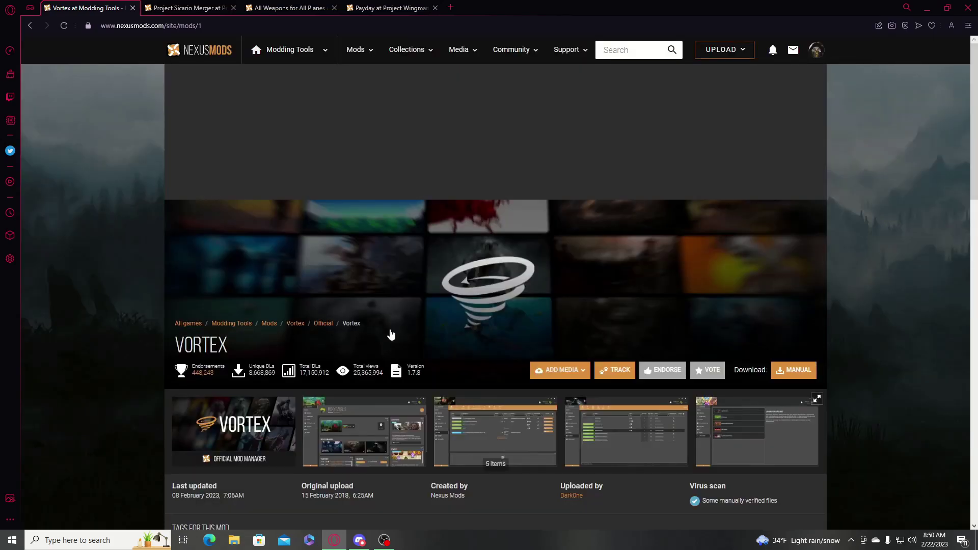
{"action": "left_click", "coordinate": [543, 328]}
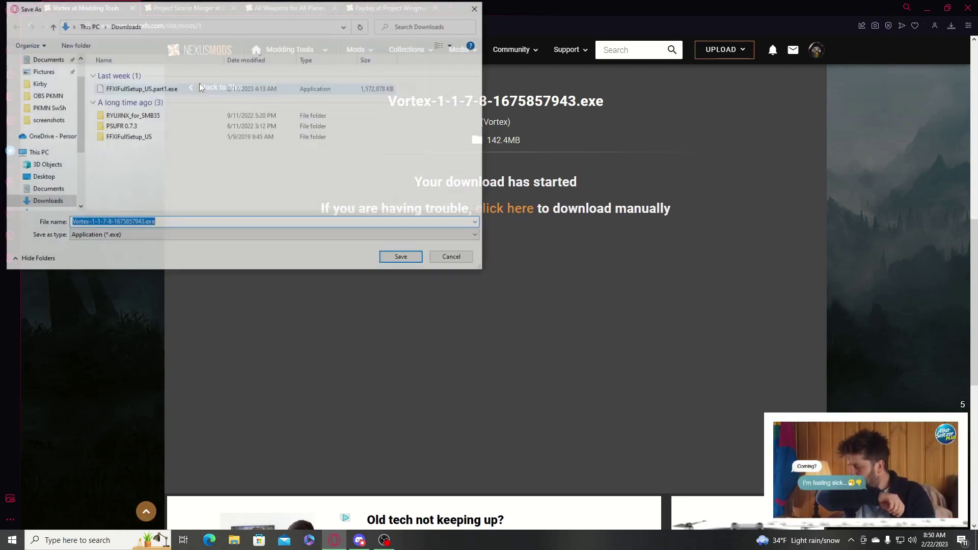
{"action": "left_click", "coordinate": [399, 256]}
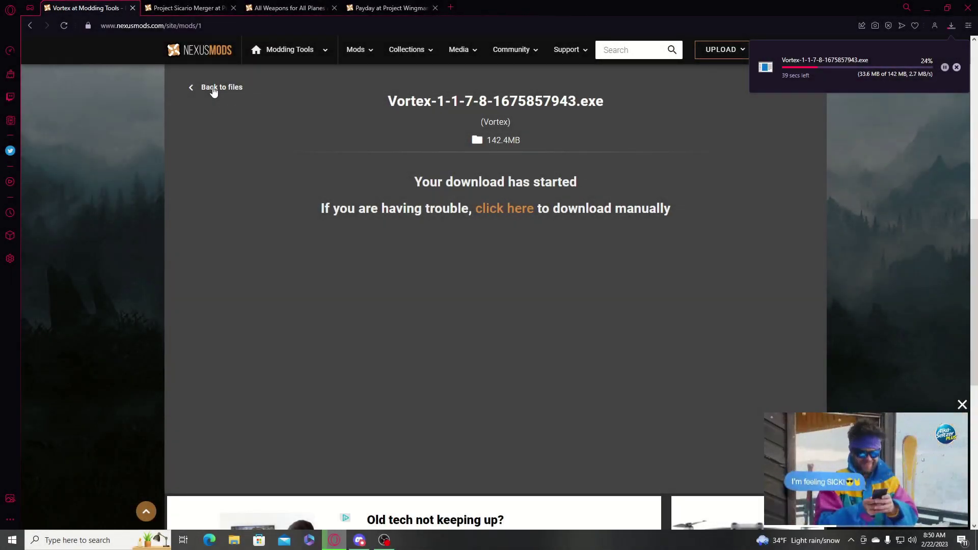
Save the required .NET 6.0 runtime, windowsdesktop-runtime-6.0.8-win-x64.exe, to Downloads.
{"action": "left_click", "coordinate": [214, 89]}
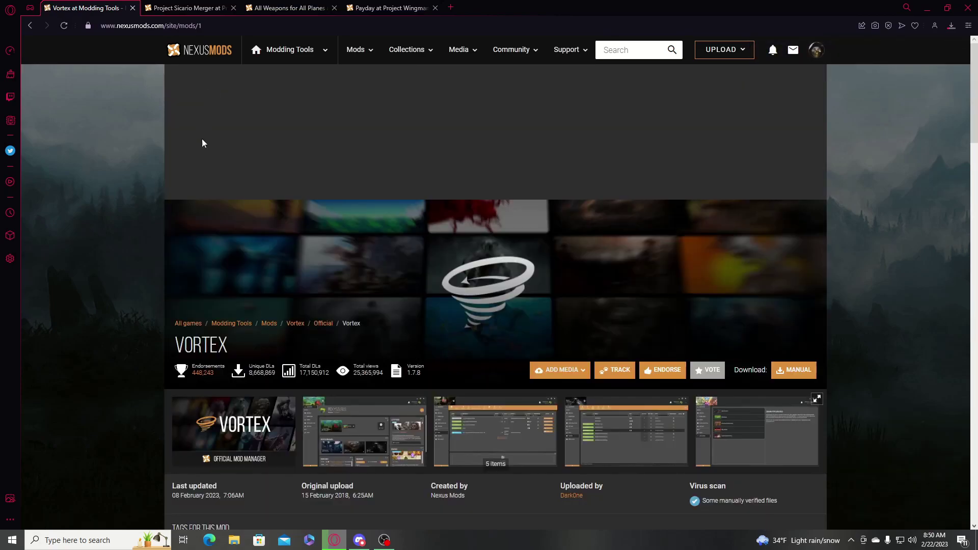
{"action": "scroll", "coordinate": [224, 331], "scroll_direction": "down", "scroll_amount": 5}
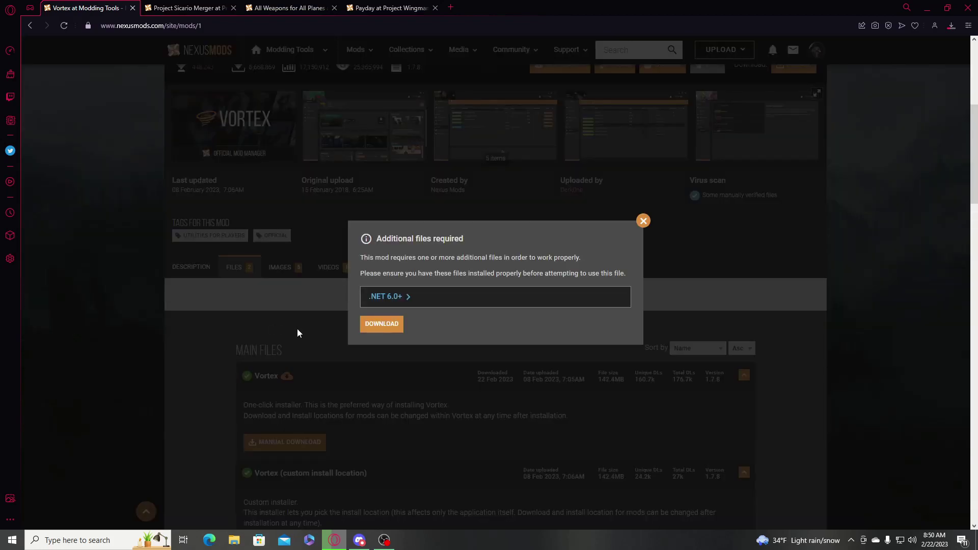
{"action": "left_click", "coordinate": [392, 301]}
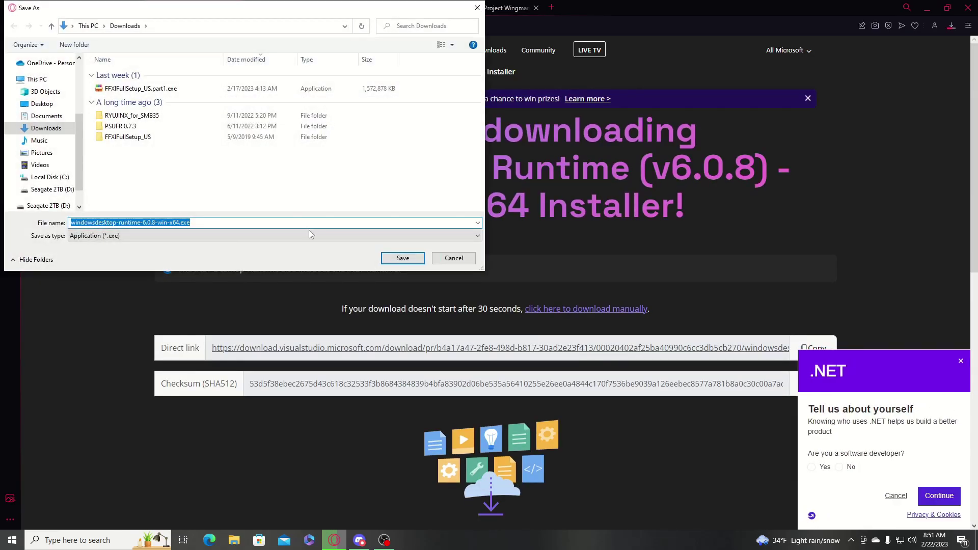
{"action": "left_click", "coordinate": [403, 262]}
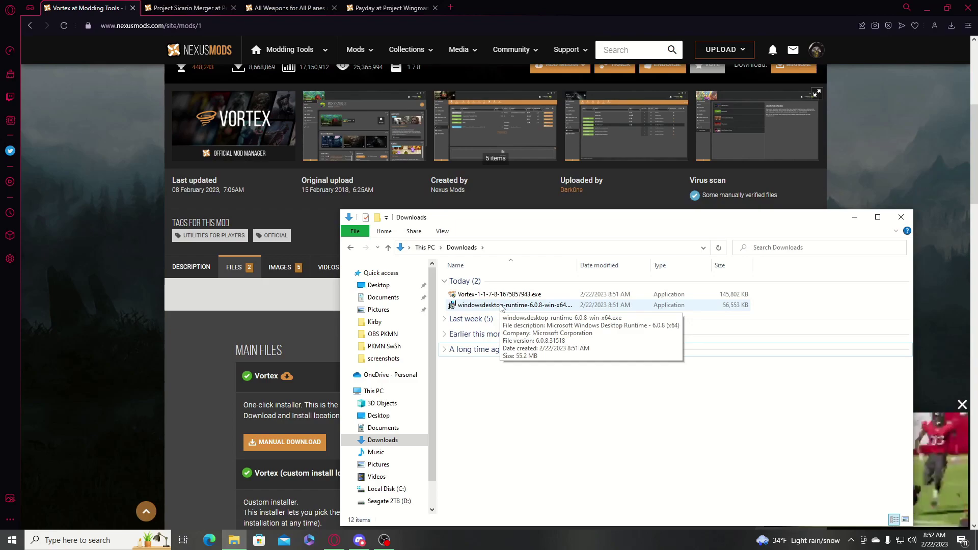
Install Microsoft Windows Desktop Runtime 6.0.8 (x64) from windowsdesktop-runtime-6.0.8-win-x64.exe.
{"action": "left_click", "coordinate": [501, 307]}
{"action": "double_click", "coordinate": [502, 306]}
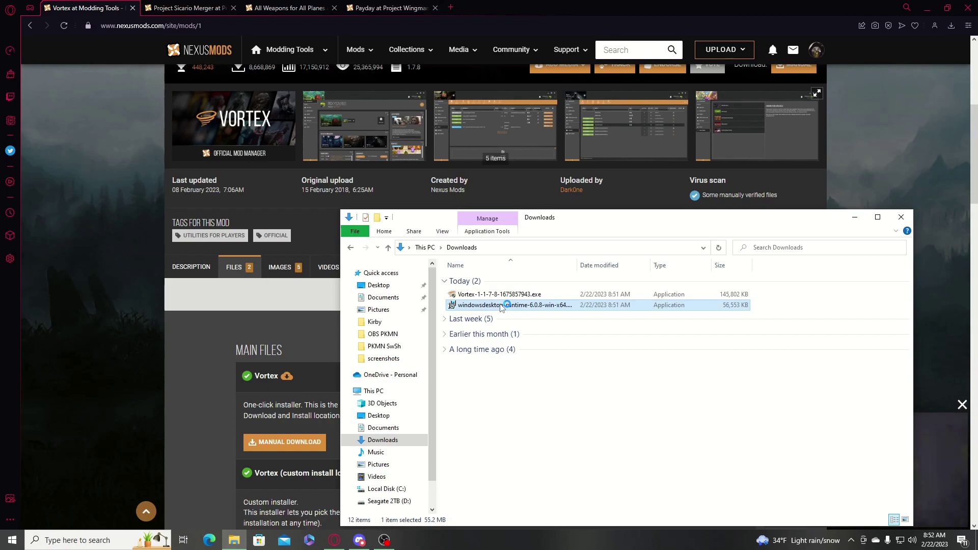
{"action": "left_click", "coordinate": [555, 369]}
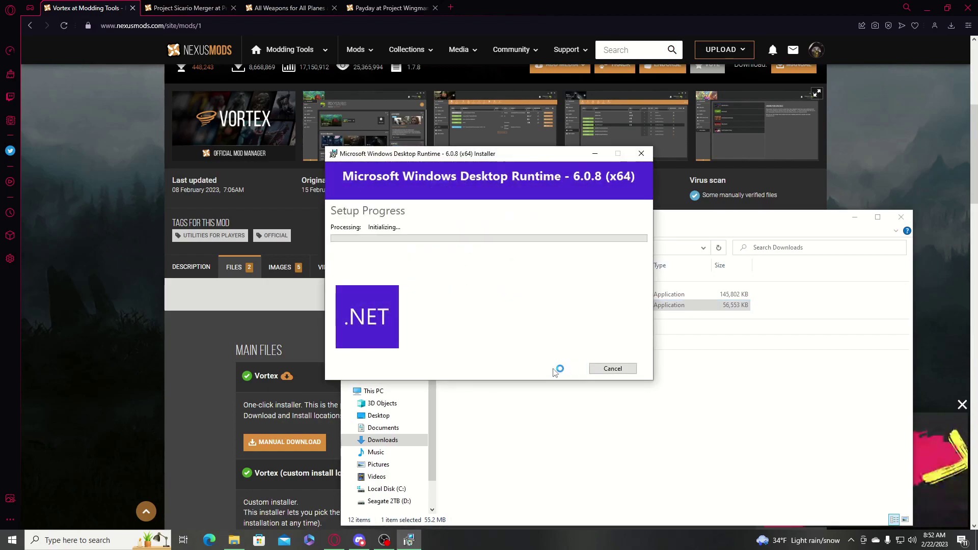
{"action": "left_click", "coordinate": [407, 330]}
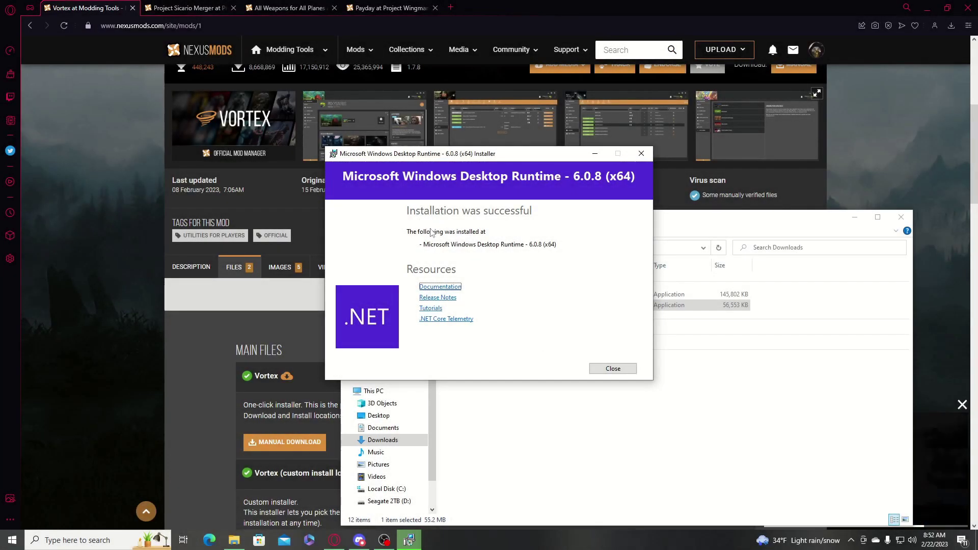
{"action": "left_click", "coordinate": [613, 368]}
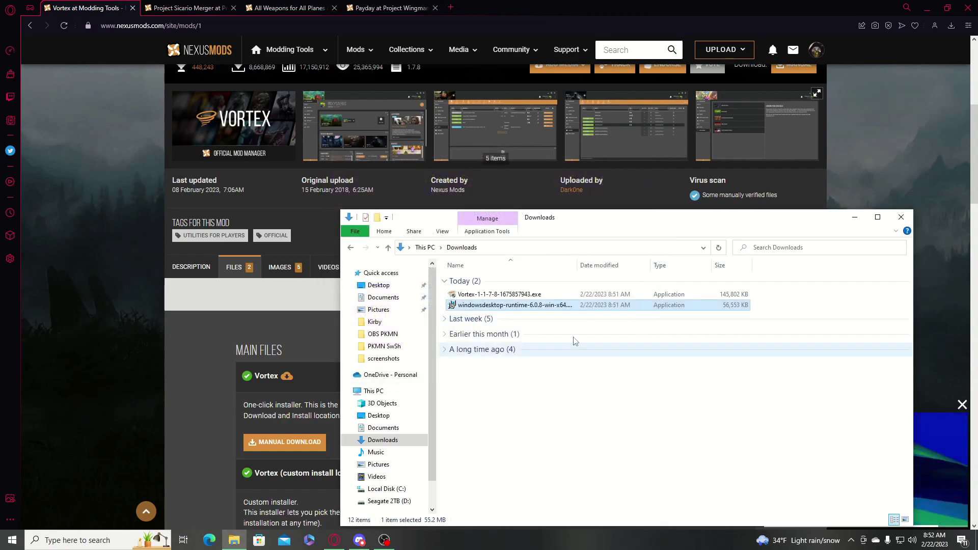
{"action": "left_click", "coordinate": [507, 298]}
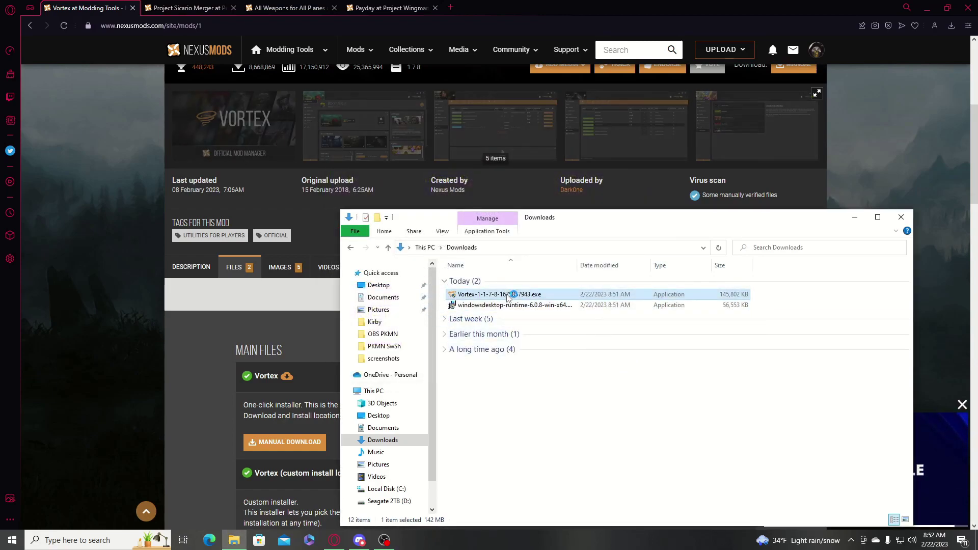
Run the Vortex-1-1-7-8 installer with administrator approval until the Vortex Dashboard opens.
{"action": "double_click", "coordinate": [507, 295]}
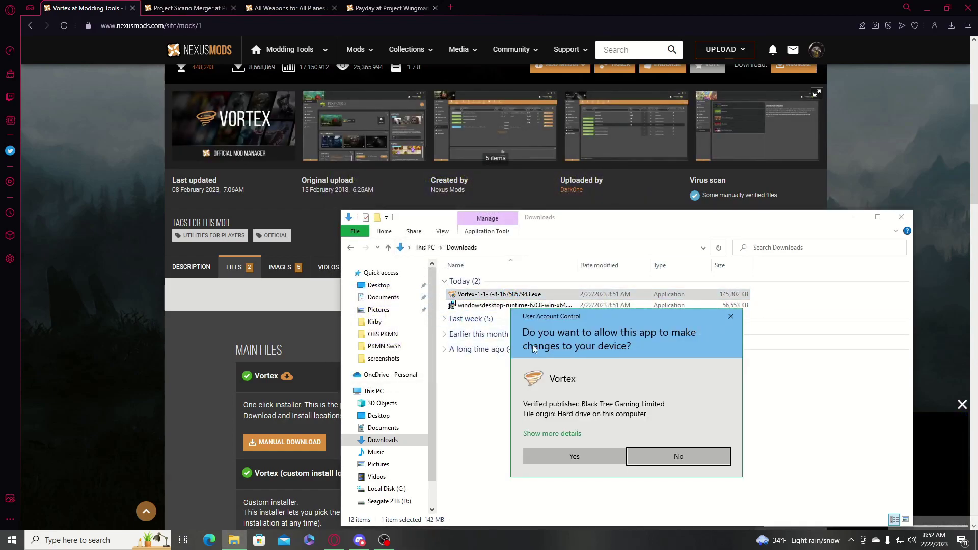
{"action": "left_click", "coordinate": [581, 456]}
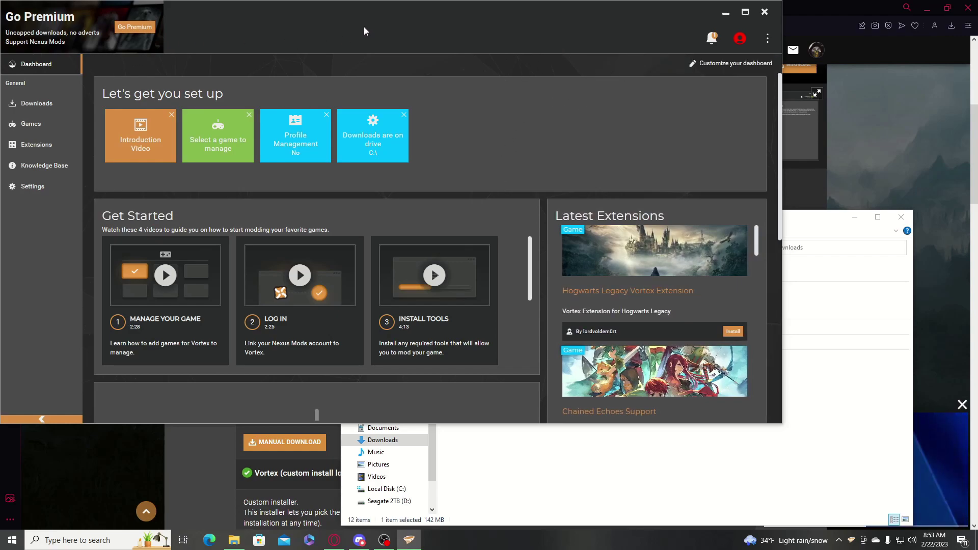
Authorise Vortex on the Nexus Mods website to log in, dismissing the pending notices.
{"action": "left_click", "coordinate": [715, 40]}
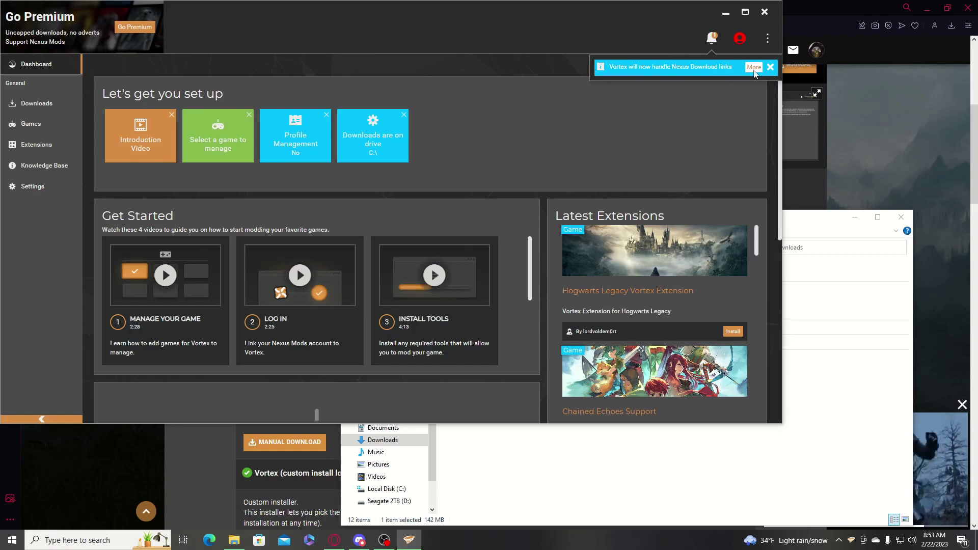
{"action": "left_click", "coordinate": [771, 67]}
{"action": "left_click", "coordinate": [739, 38]}
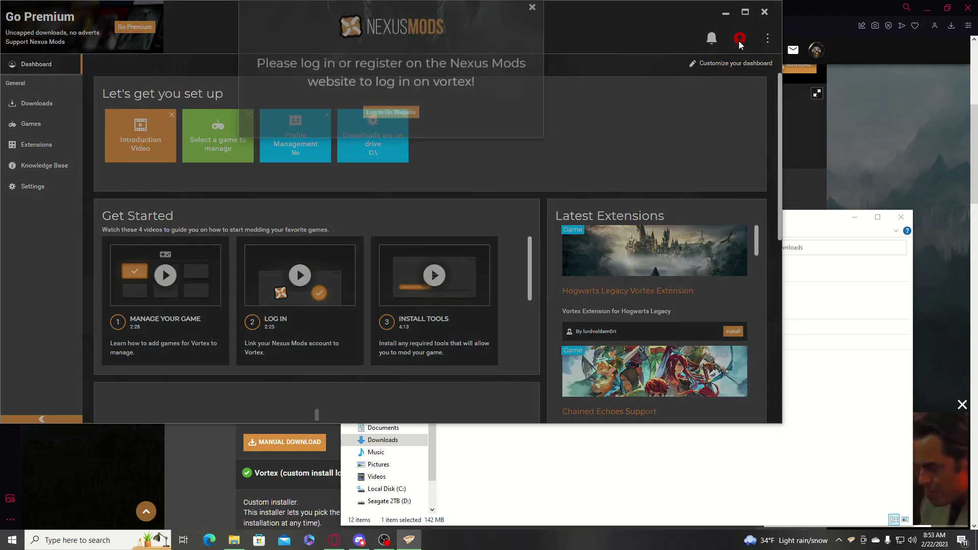
{"action": "left_click", "coordinate": [402, 132]}
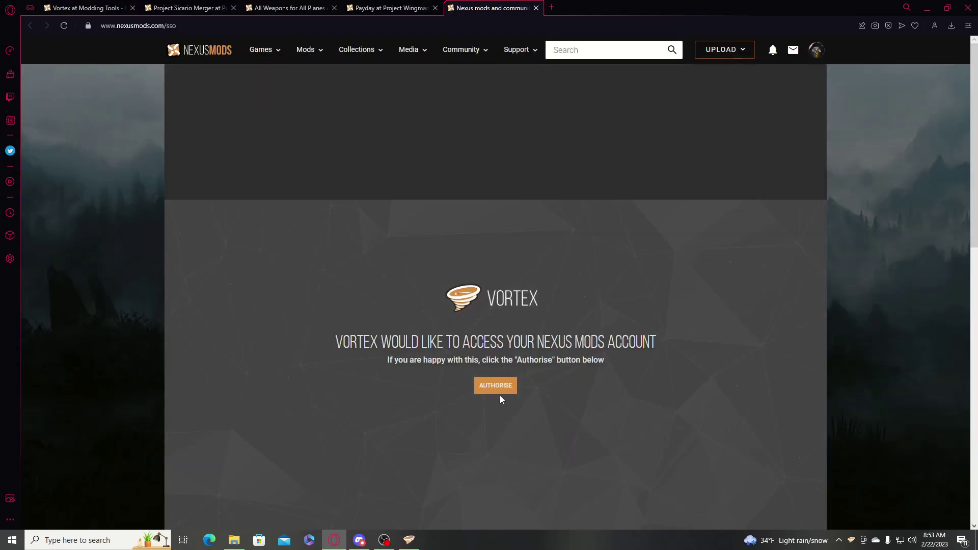
{"action": "left_click", "coordinate": [503, 385]}
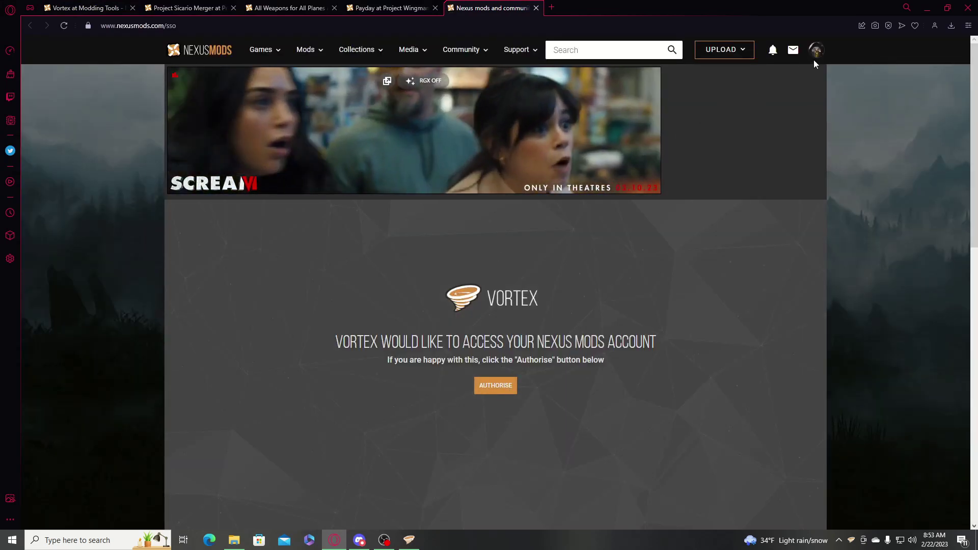
{"action": "left_click", "coordinate": [501, 388]}
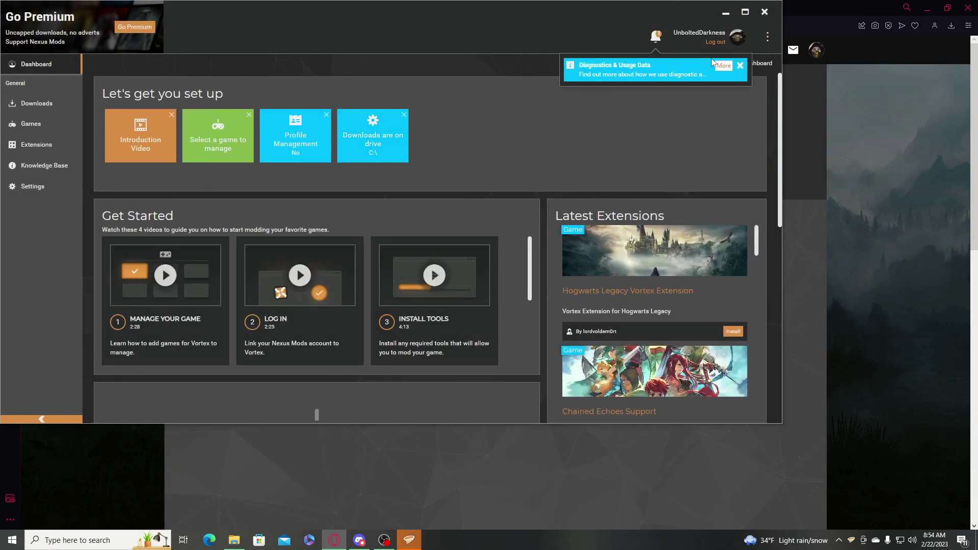
{"action": "left_click", "coordinate": [740, 65]}
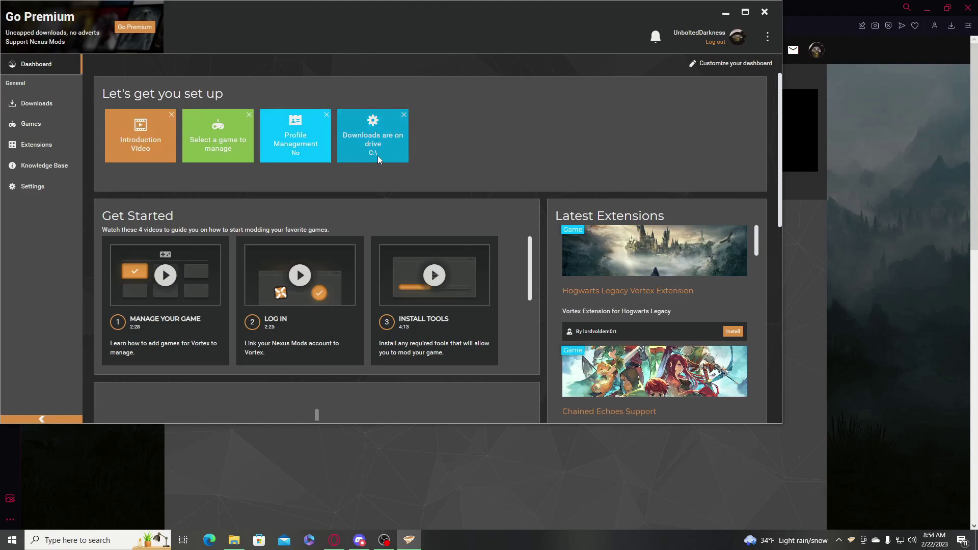
{"action": "left_click", "coordinate": [822, 4]}
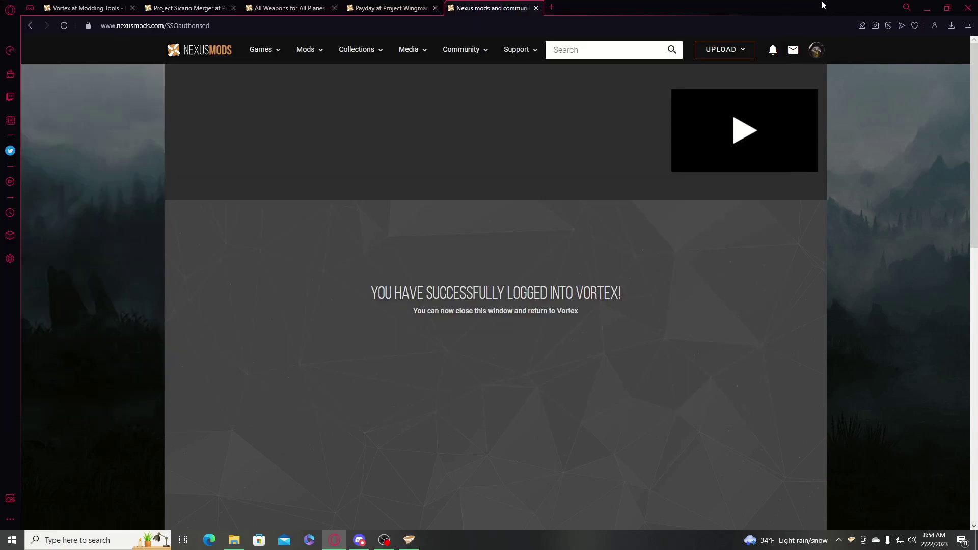
Send the Project Sicario Merger file from its Files tab to Vortex as a free download.
{"action": "key", "text": "ctrl+w"}
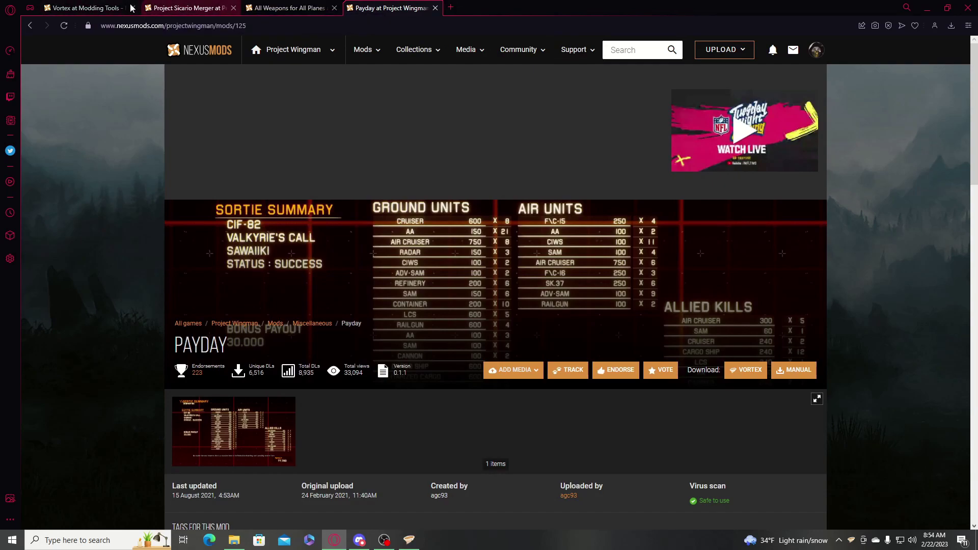
{"action": "left_click", "coordinate": [168, 6]}
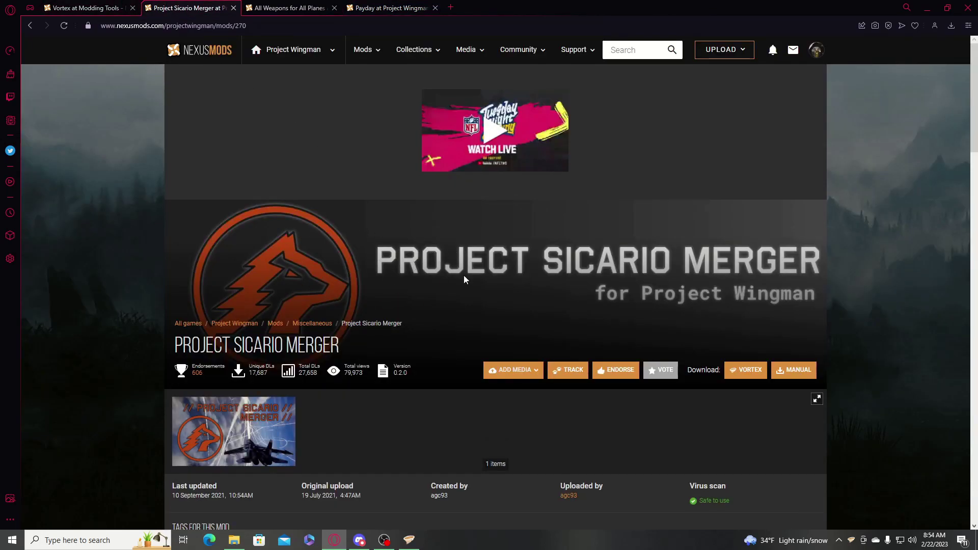
{"action": "scroll", "coordinate": [458, 275], "scroll_direction": "down", "scroll_amount": 4}
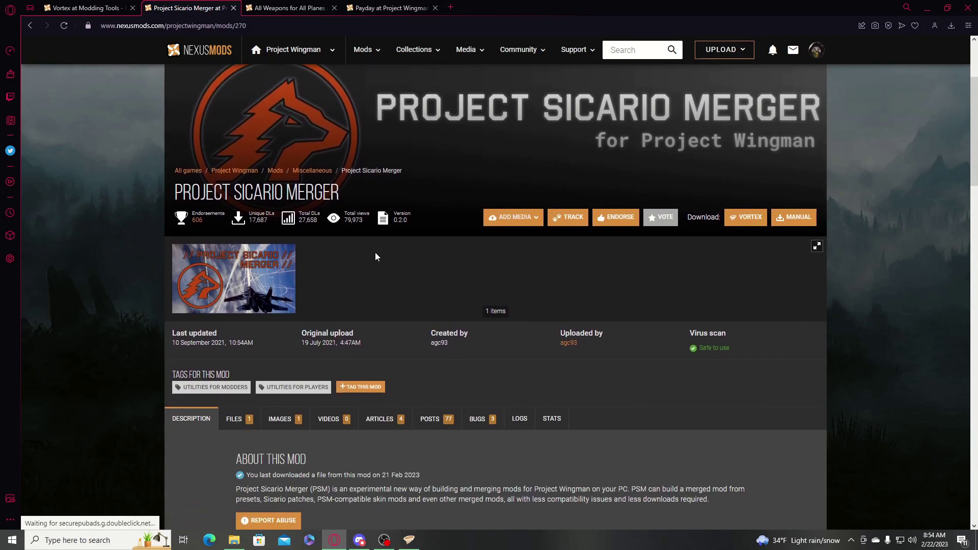
{"action": "scroll", "coordinate": [326, 265], "scroll_direction": "down", "scroll_amount": 2}
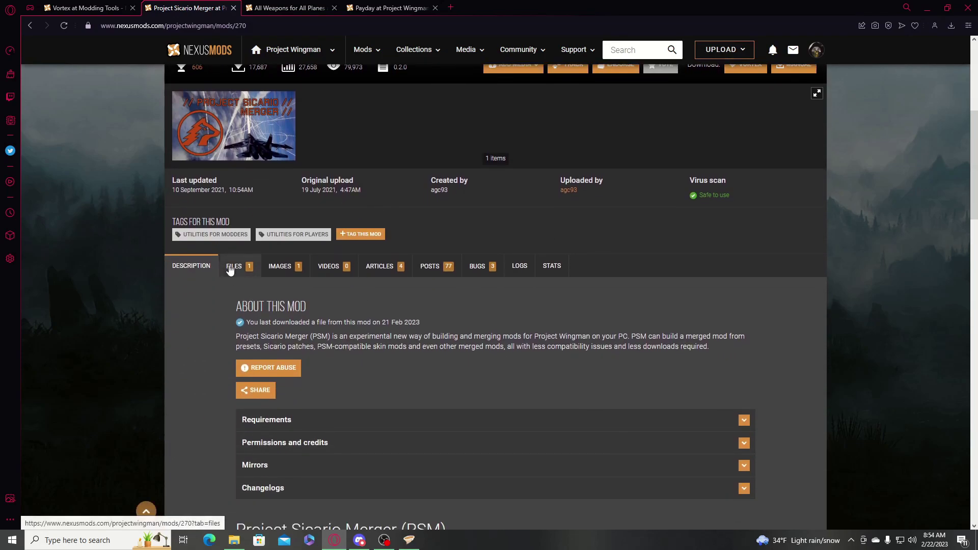
{"action": "left_click", "coordinate": [231, 269]}
{"action": "scroll", "coordinate": [226, 296], "scroll_direction": "down", "scroll_amount": 2}
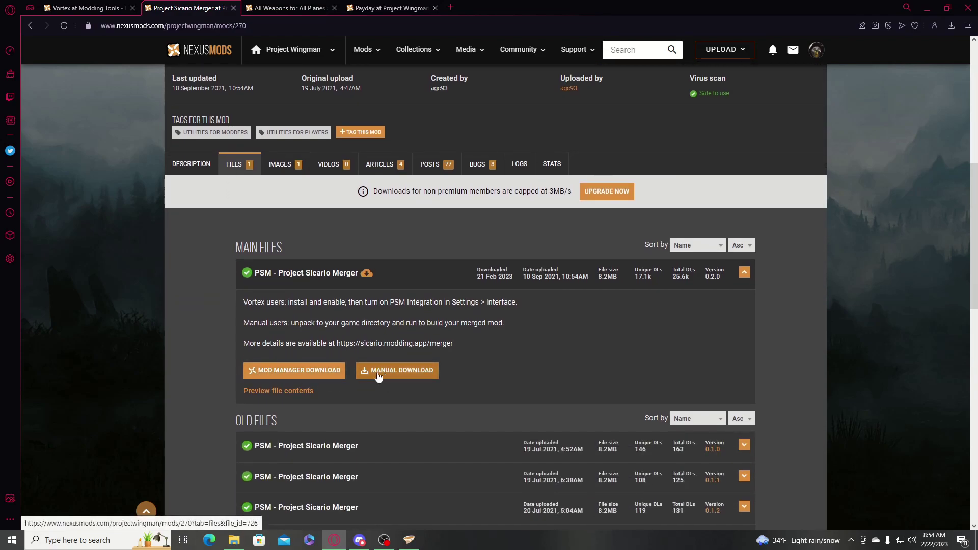
{"action": "left_click", "coordinate": [324, 371]}
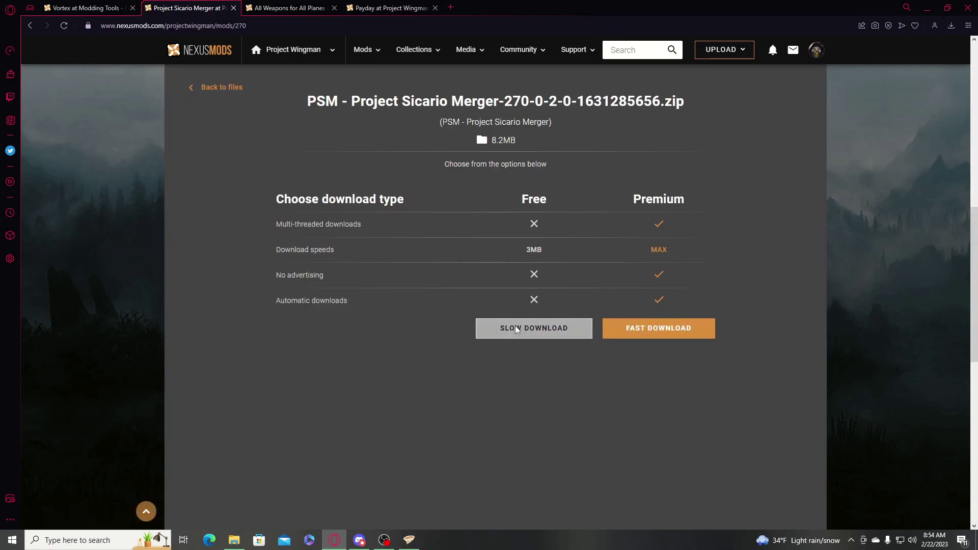
{"action": "left_click", "coordinate": [515, 329]}
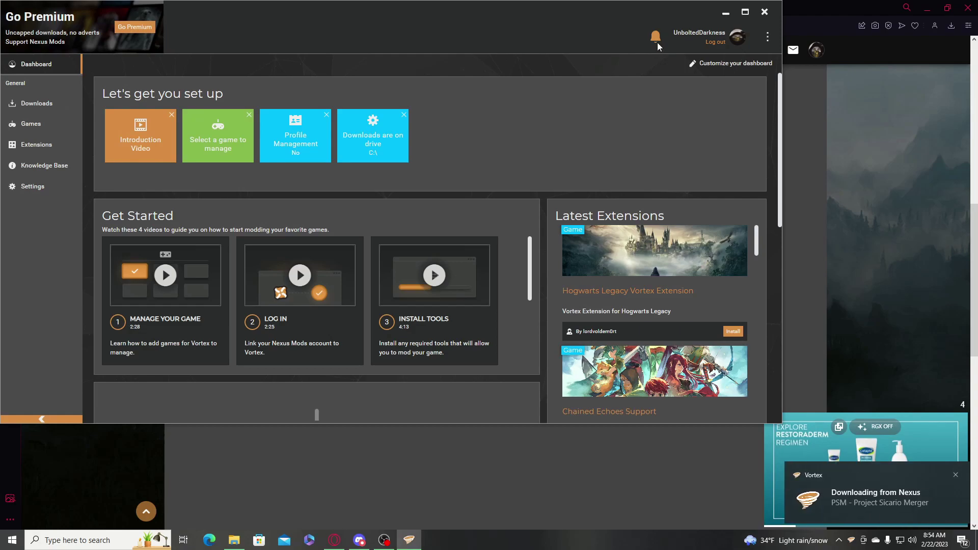
Find Project Wingman by searching 'projec', manage it, and download its support extension.
{"action": "left_click", "coordinate": [37, 103]}
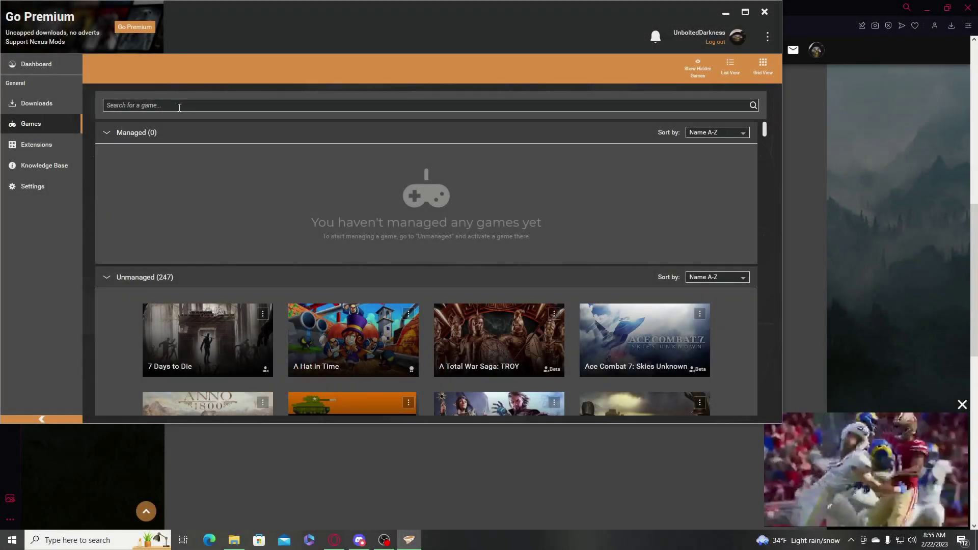
{"action": "left_click", "coordinate": [178, 106]}
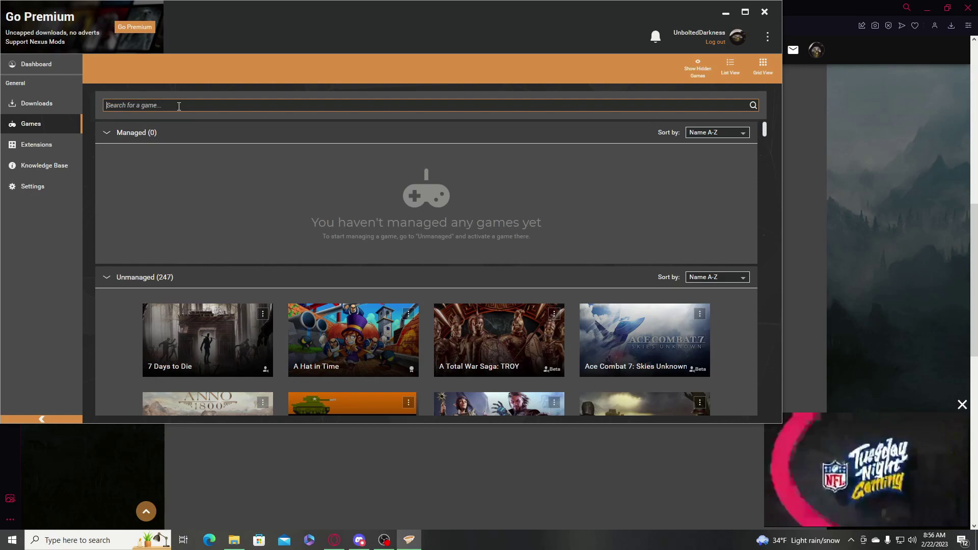
{"action": "type", "text": "projec"}
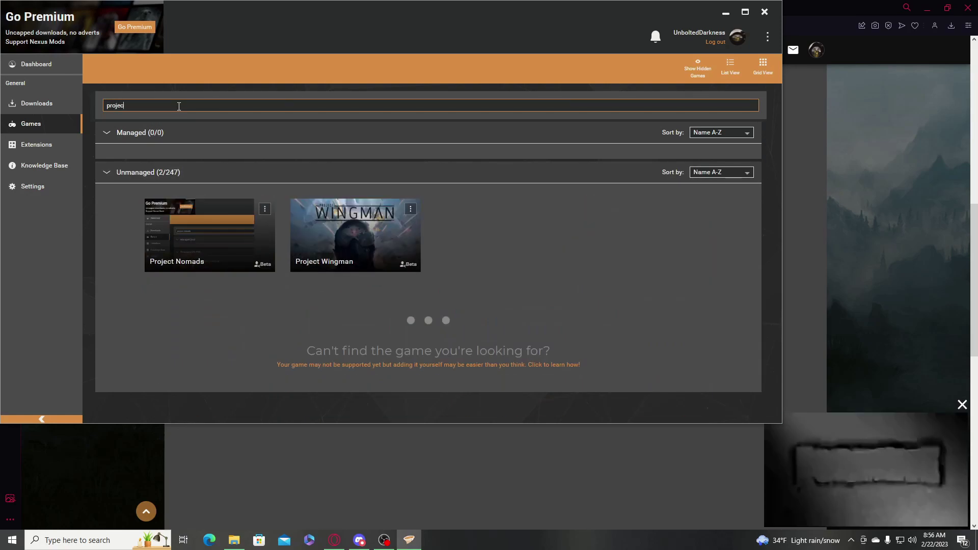
{"action": "mouse_move", "coordinate": [369, 237]}
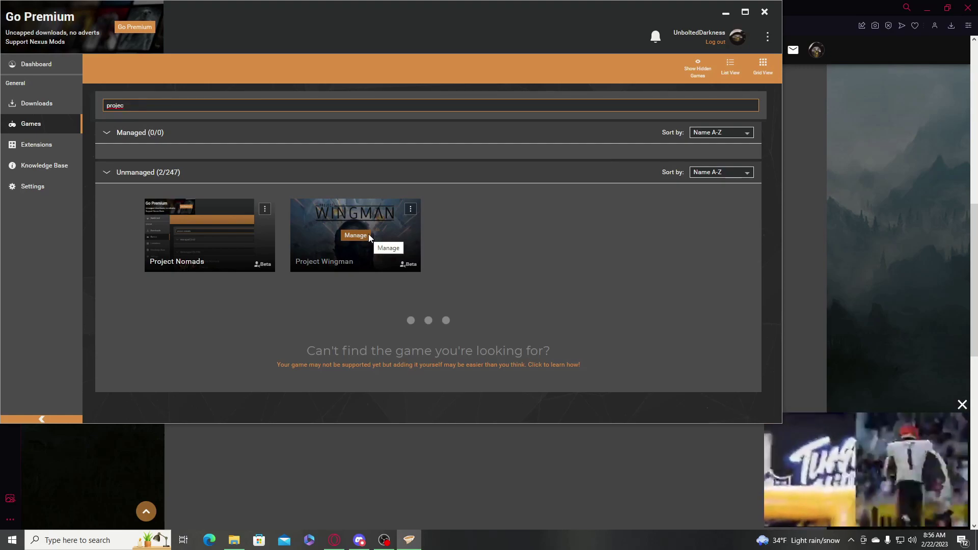
{"action": "left_click", "coordinate": [369, 237]}
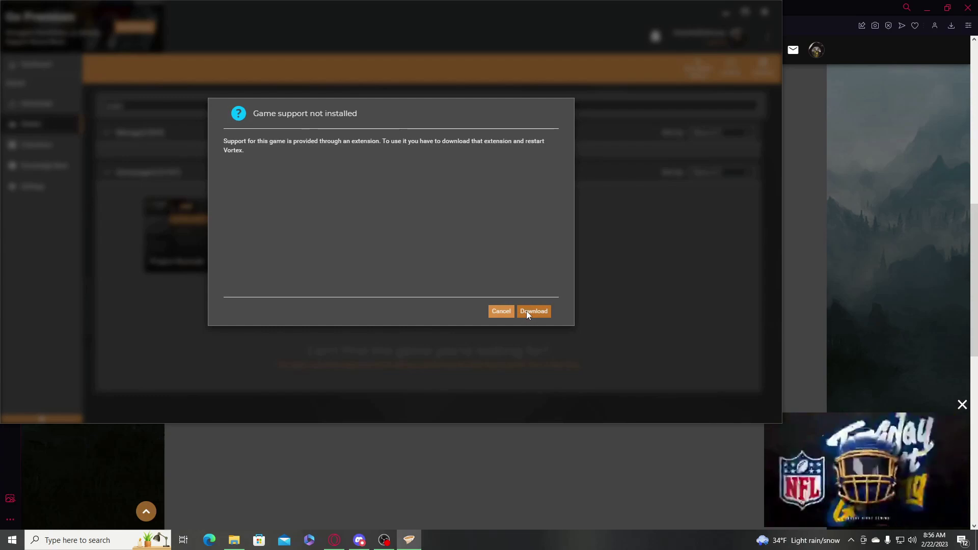
{"action": "left_click", "coordinate": [527, 311]}
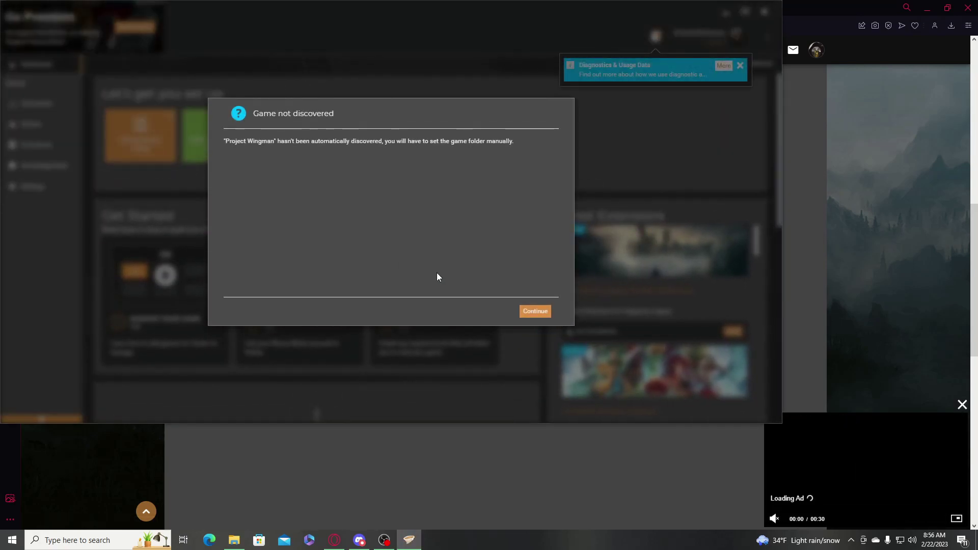
Set the game folder to Project Wingman under SteamLibrary on D: and clear notifications.
{"action": "left_click", "coordinate": [535, 312]}
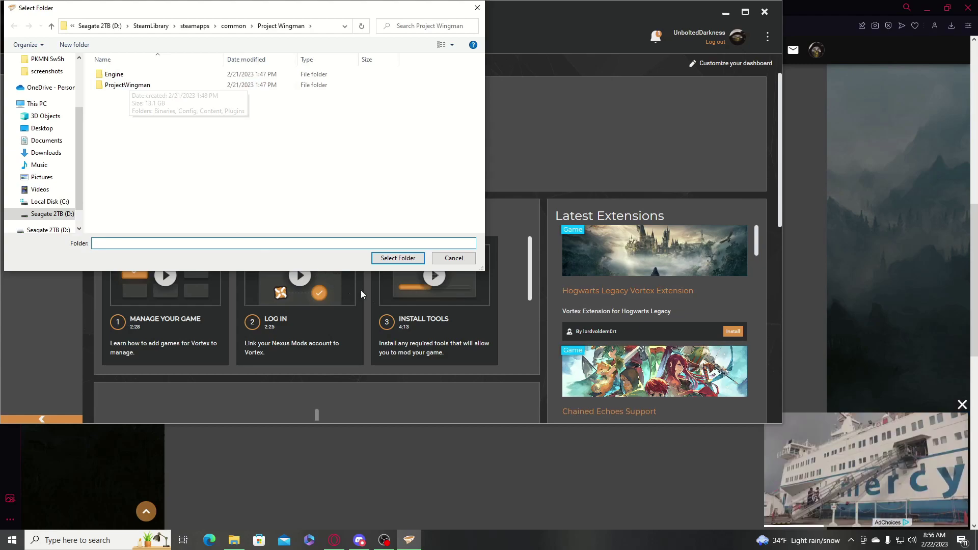
{"action": "left_click", "coordinate": [401, 258]}
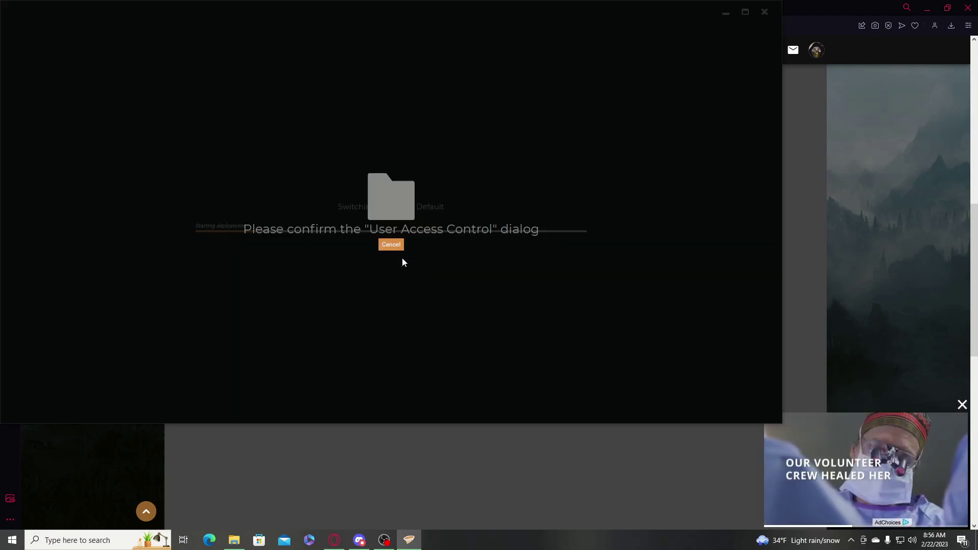
{"action": "left_click", "coordinate": [434, 340]}
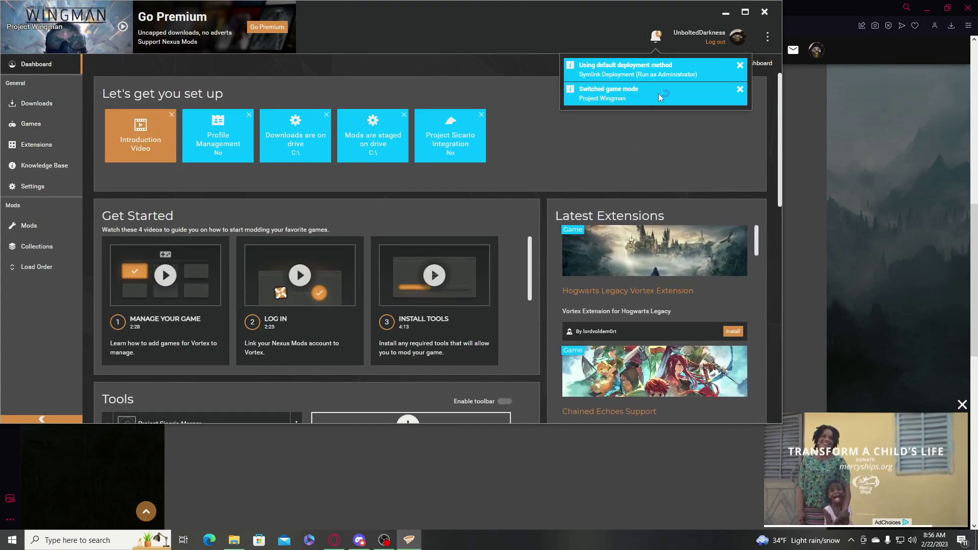
{"action": "left_click", "coordinate": [741, 70]}
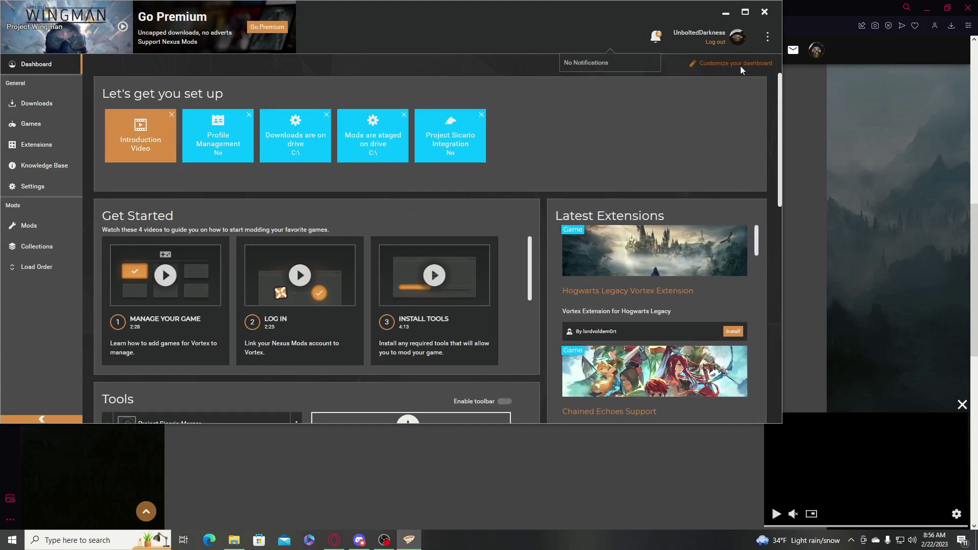
{"action": "left_click", "coordinate": [655, 39]}
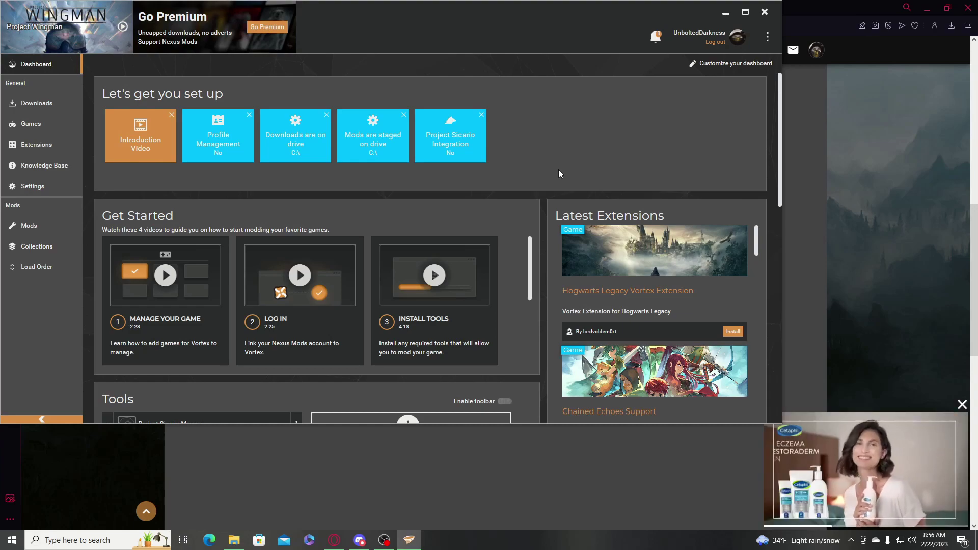
Install the Project Sicario Merger download from Vortex's Downloads list.
{"action": "left_click", "coordinate": [34, 129]}
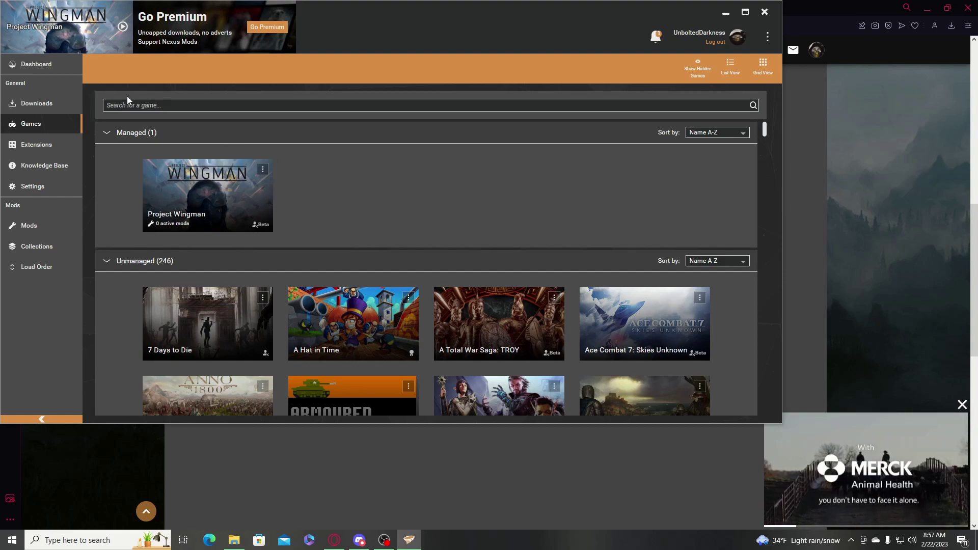
{"action": "left_click", "coordinate": [46, 107]}
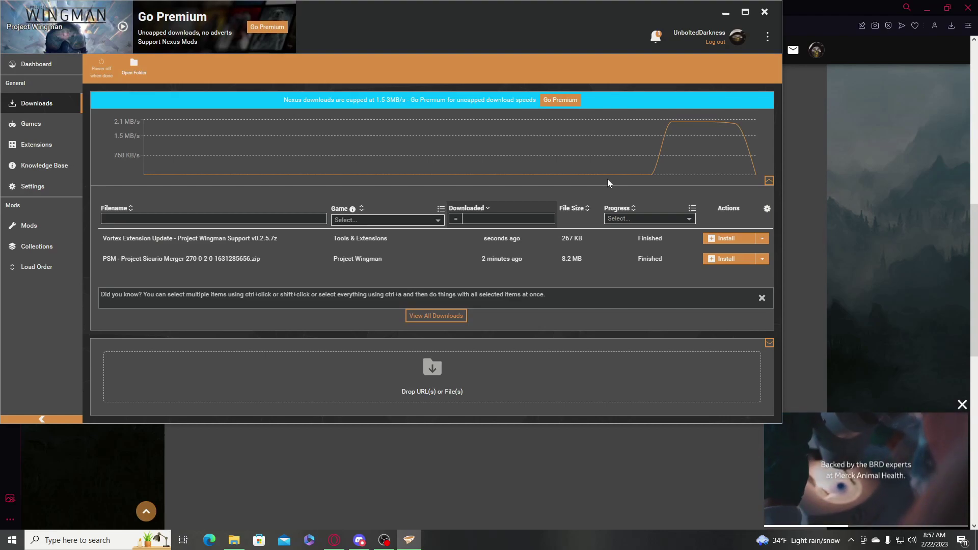
{"action": "left_click", "coordinate": [729, 259]}
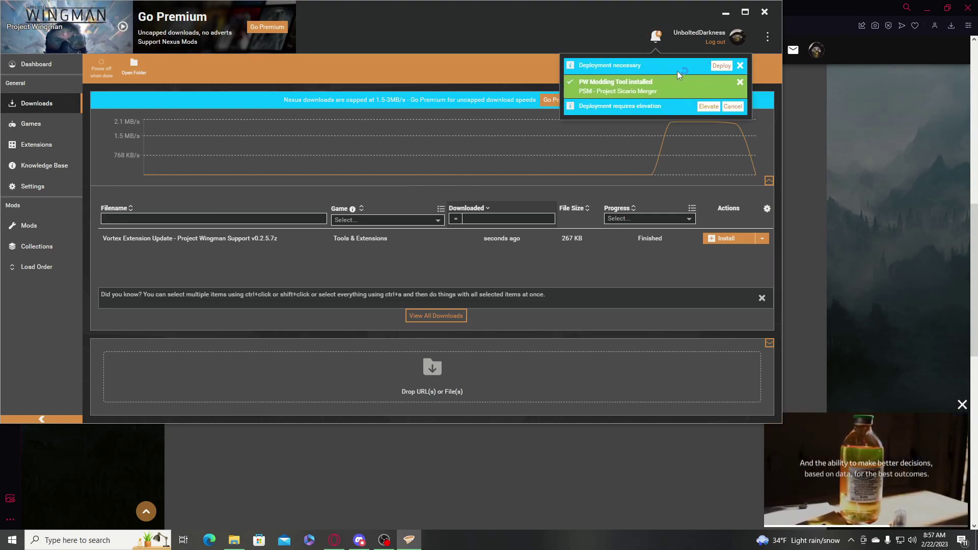
Deploy the mods with administrator elevation and return to the Nexus Mods browser page.
{"action": "left_click", "coordinate": [709, 107]}
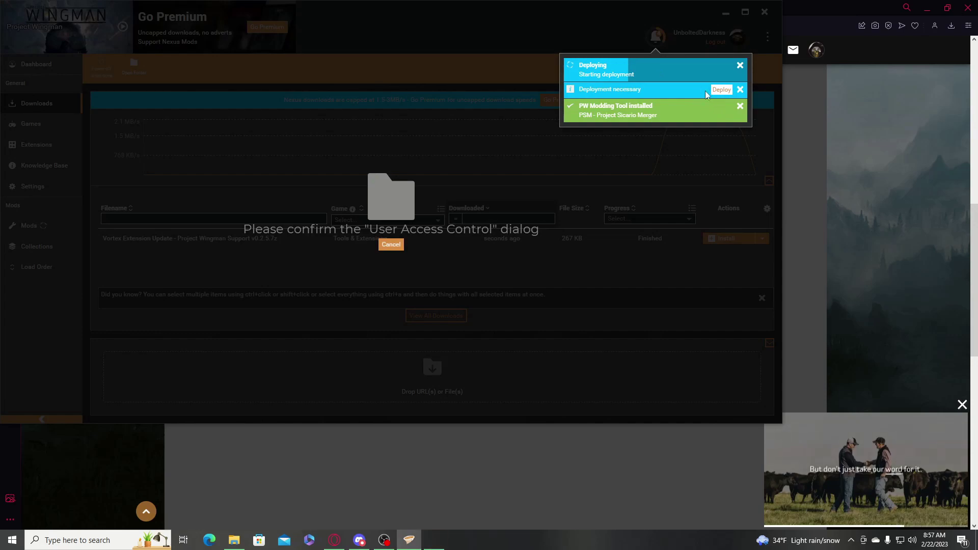
{"action": "left_click", "coordinate": [442, 340]}
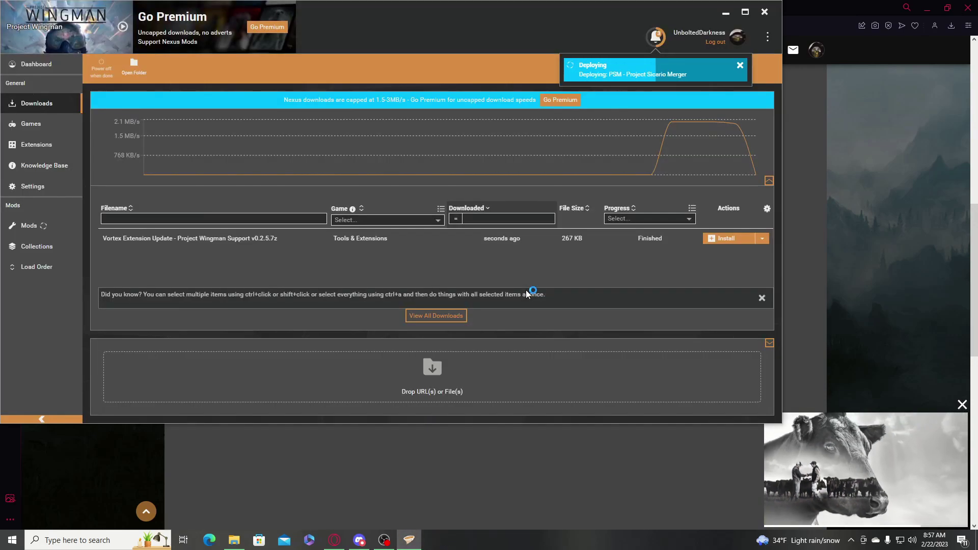
{"action": "left_click", "coordinate": [36, 64]}
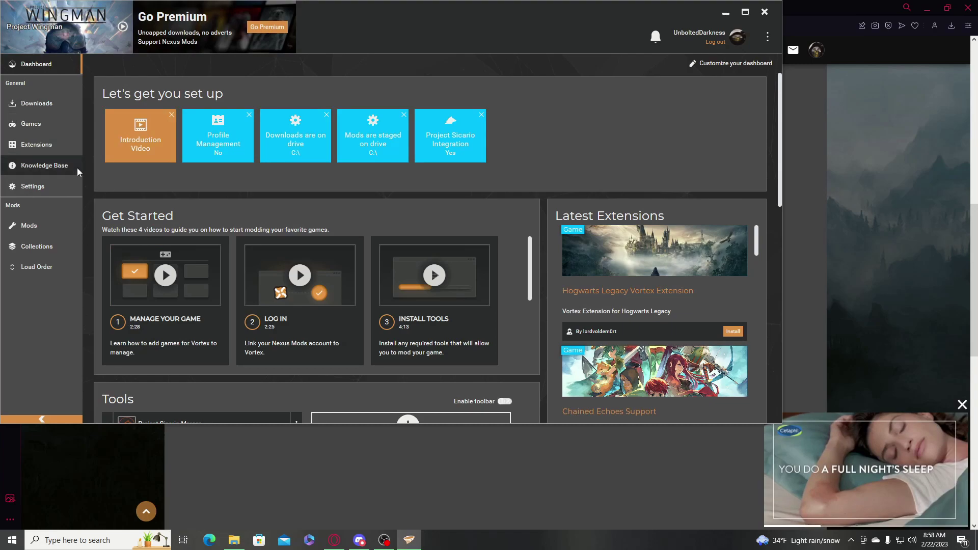
{"action": "left_click", "coordinate": [334, 540]}
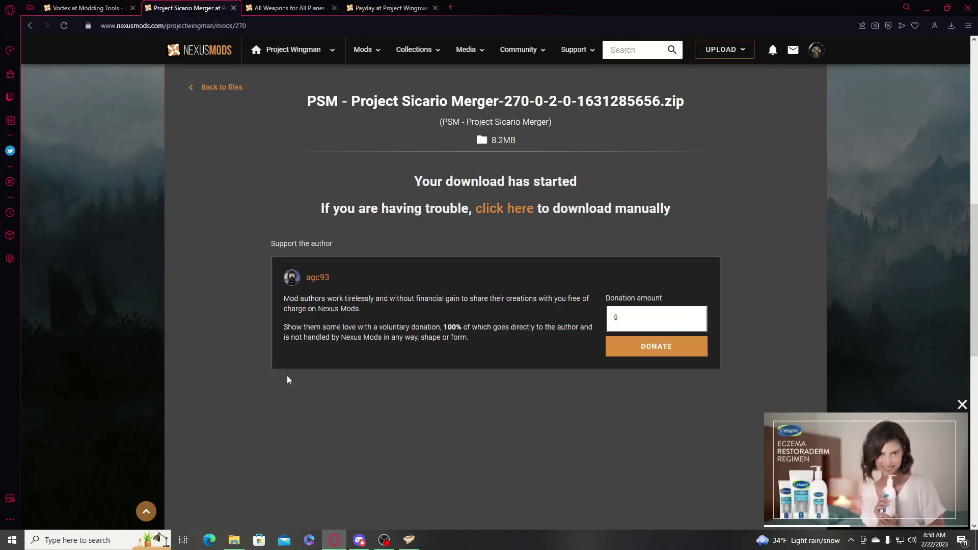
Send the All Weapons for All Planes main file to Vortex using Mod Manager Download and the free Slow Download.
{"action": "left_click", "coordinate": [294, 5]}
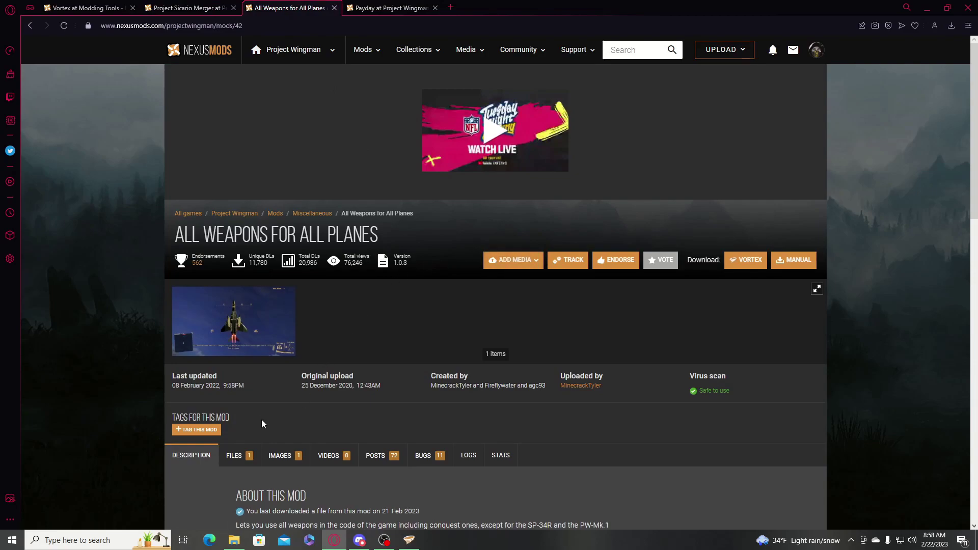
{"action": "scroll", "coordinate": [237, 405], "scroll_direction": "down", "scroll_amount": 1}
{"action": "left_click", "coordinate": [249, 405]}
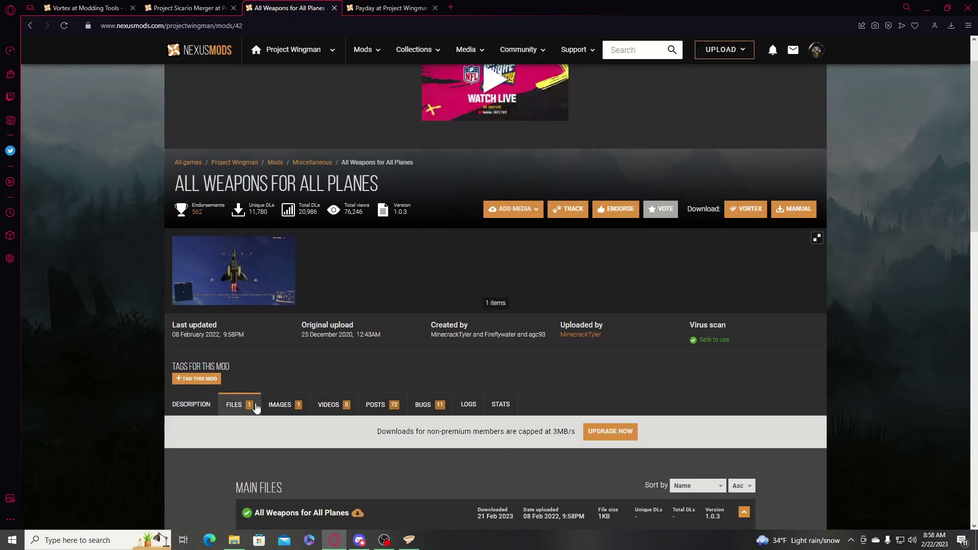
{"action": "scroll", "coordinate": [250, 405], "scroll_direction": "down", "scroll_amount": 4}
{"action": "left_click", "coordinate": [289, 365]}
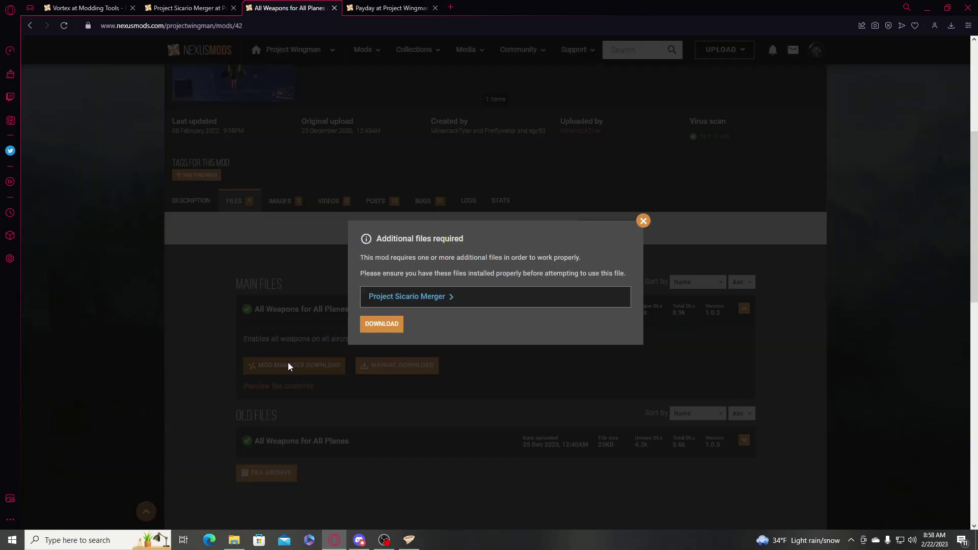
{"action": "left_click", "coordinate": [392, 323]}
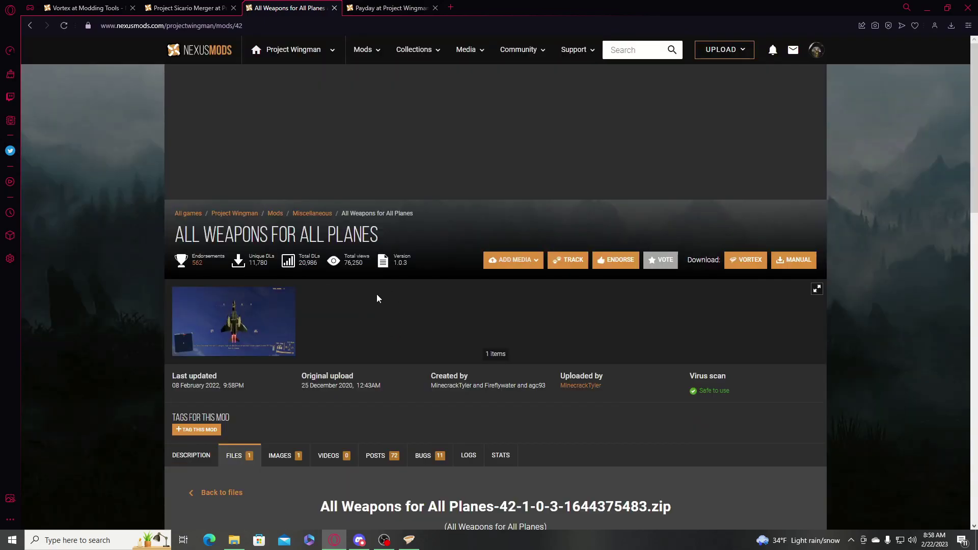
{"action": "left_click", "coordinate": [521, 277]}
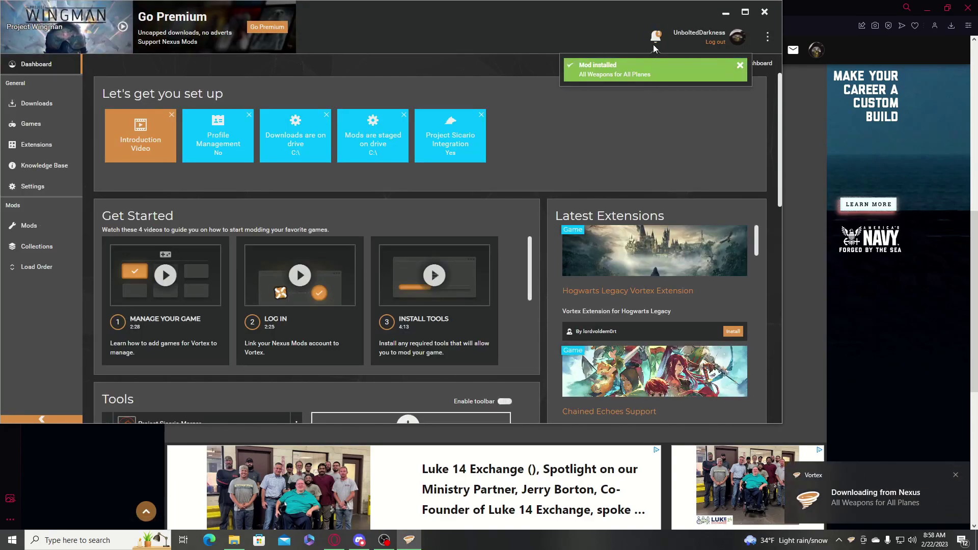
Deploy All Weapons for All Planes with administrator approval, then minimize Vortex.
{"action": "left_click", "coordinate": [709, 89]}
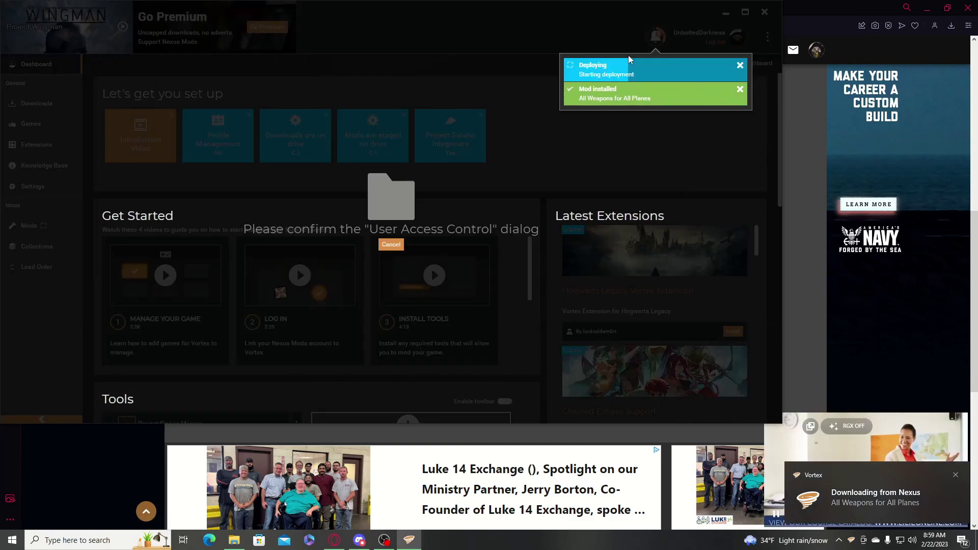
{"action": "left_click", "coordinate": [473, 339]}
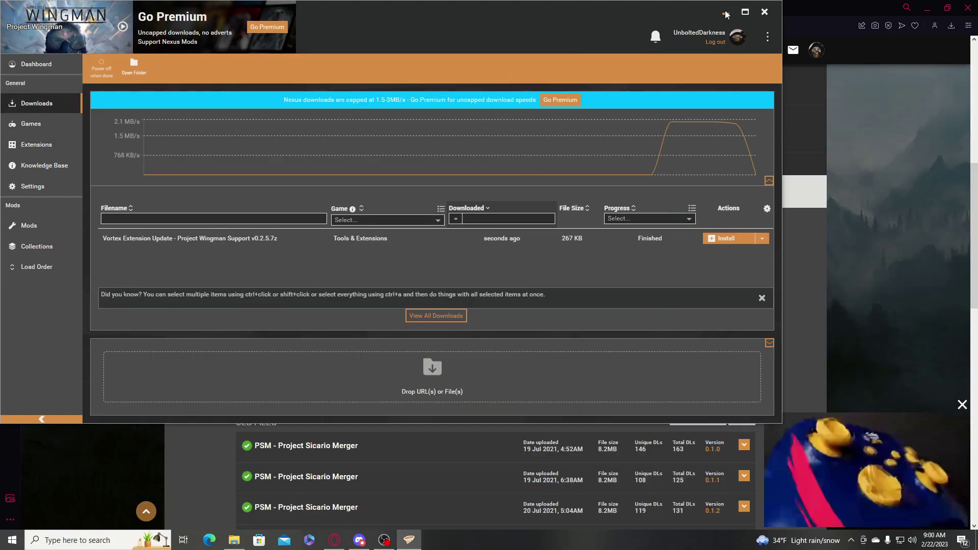
{"action": "left_click", "coordinate": [724, 13]}
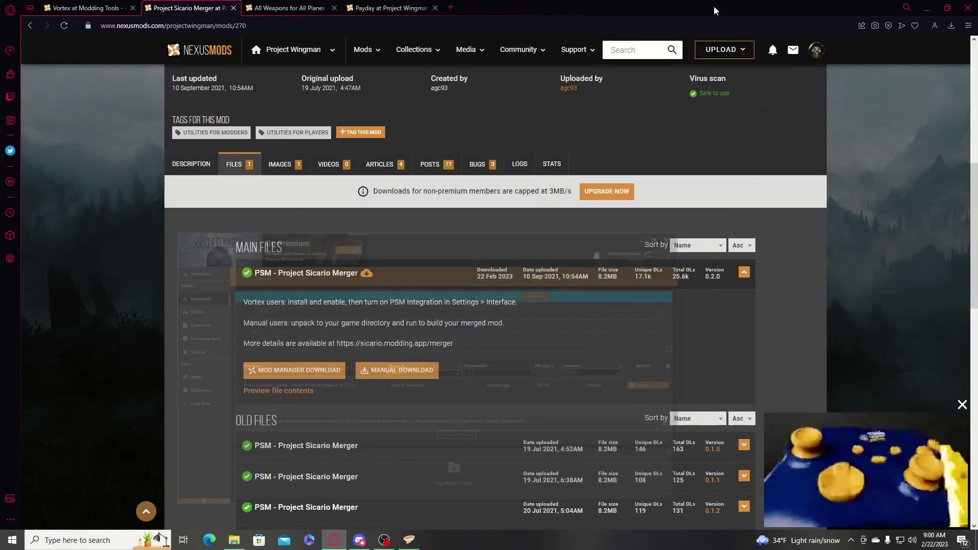
Return to the All Weapons for All Planes page and scroll up to its version 1.0.3 header.
{"action": "left_click", "coordinate": [269, 8]}
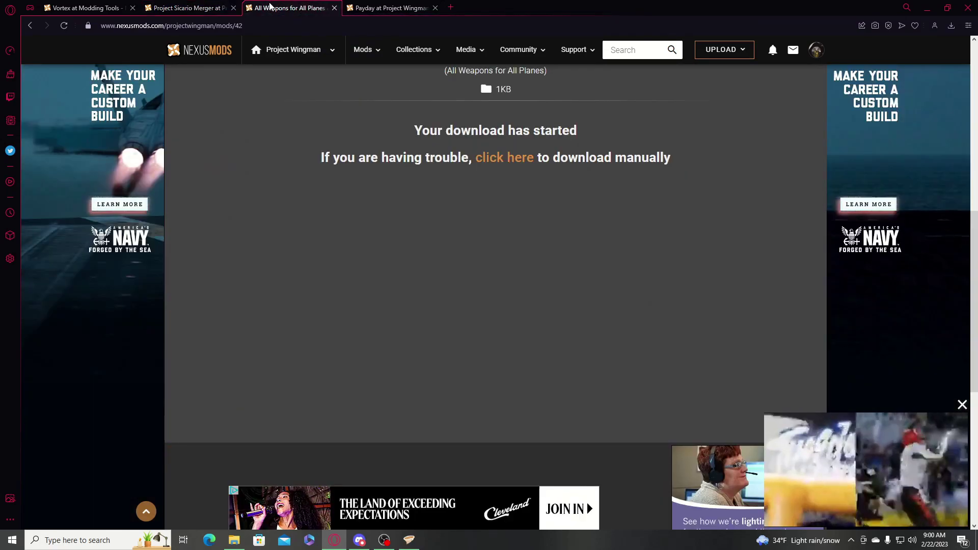
{"action": "scroll", "coordinate": [213, 87], "scroll_direction": "up", "scroll_amount": 6}
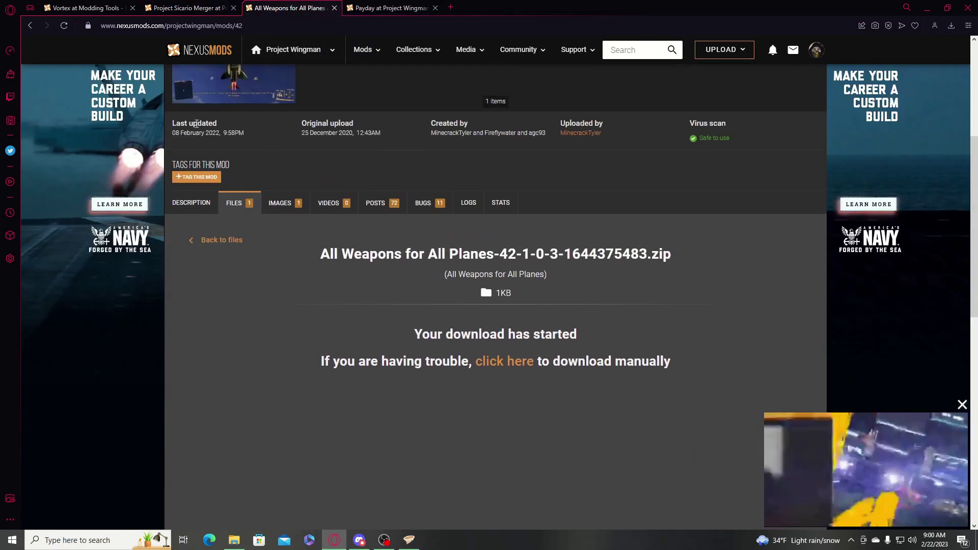
{"action": "scroll", "coordinate": [203, 122], "scroll_direction": "up", "scroll_amount": 1}
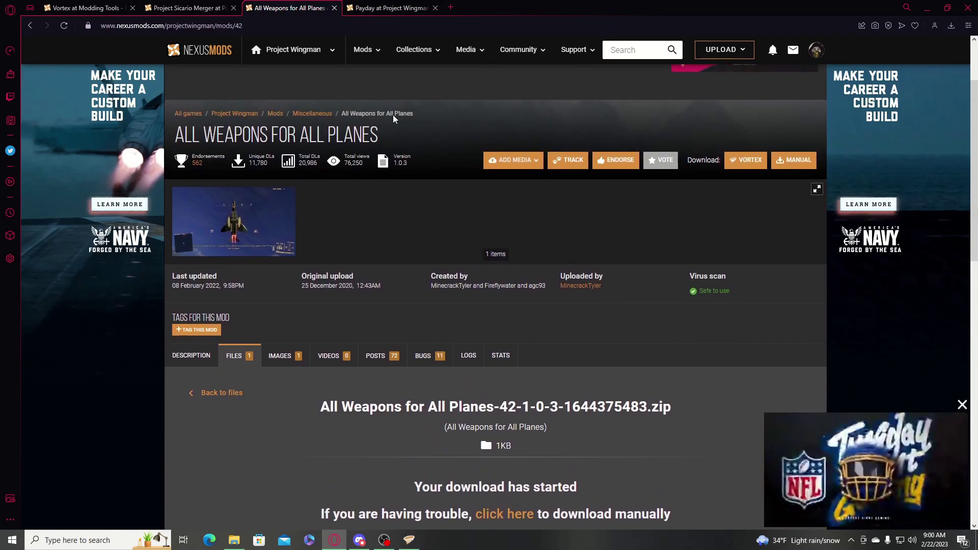